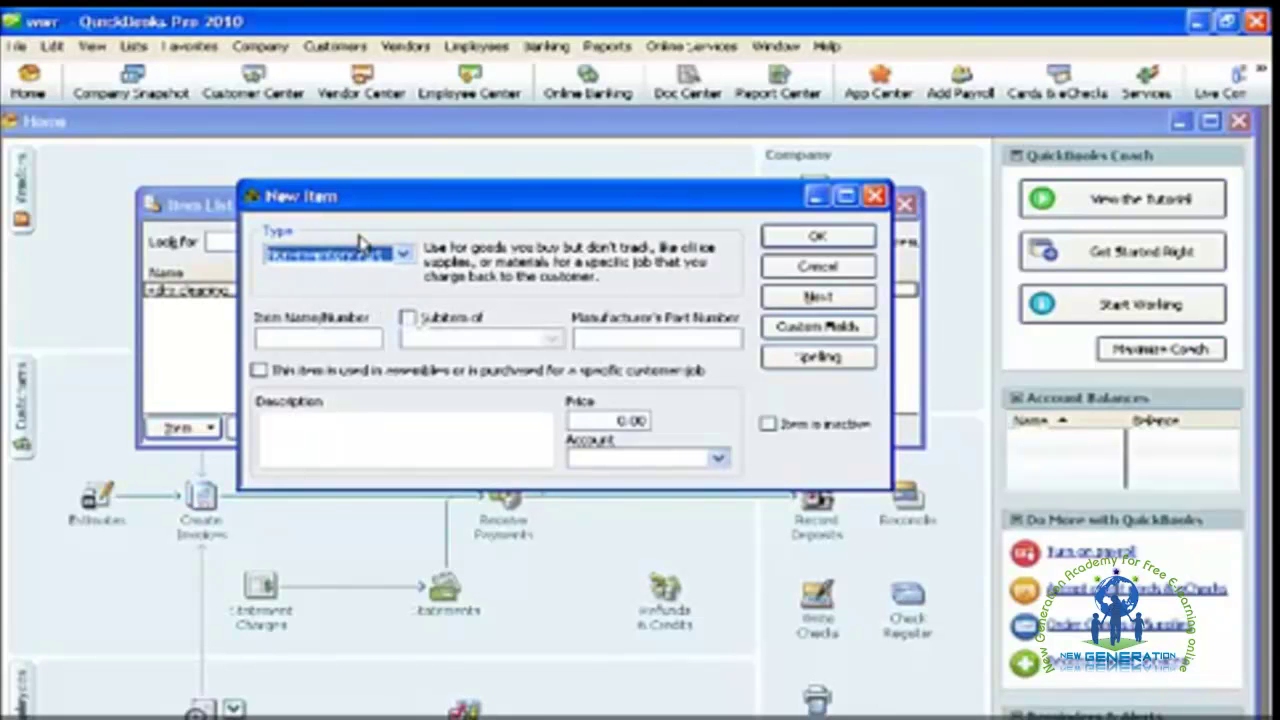
# - Name the new non-inventory part item "hard" and enter 1 as its manufacturer's part number
pyautogui.click(290, 339)
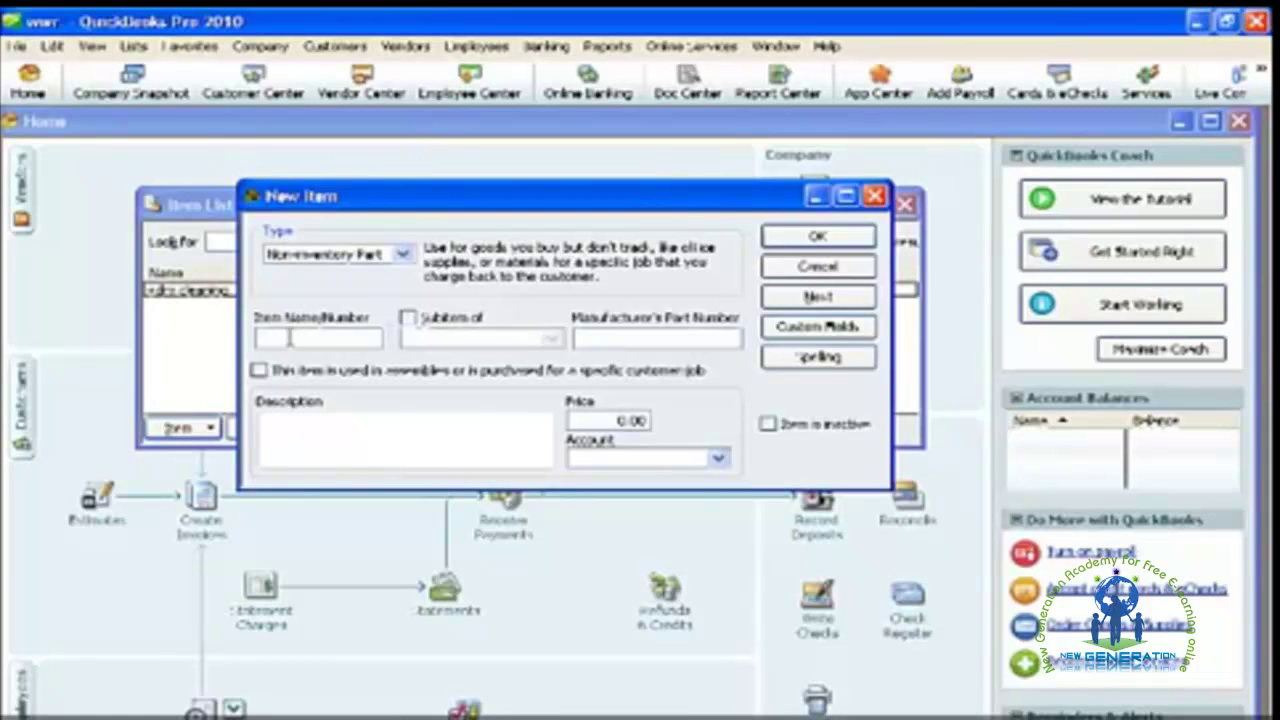
pyautogui.write('hr')
pyautogui.write('rd')
pyautogui.press('BackSpace')
pyautogui.press('BackSpace')
pyautogui.press('BackSpace')
pyautogui.write('ard')
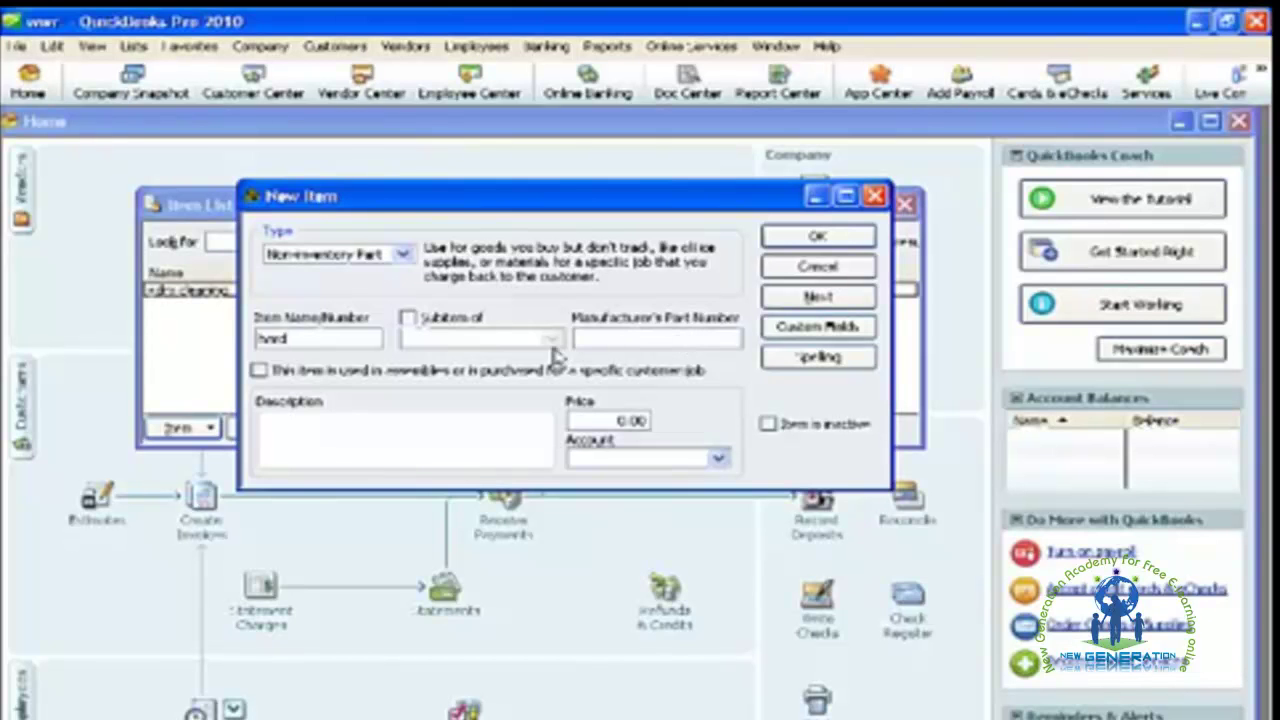
pyautogui.click(600, 341)
pyautogui.write('4')
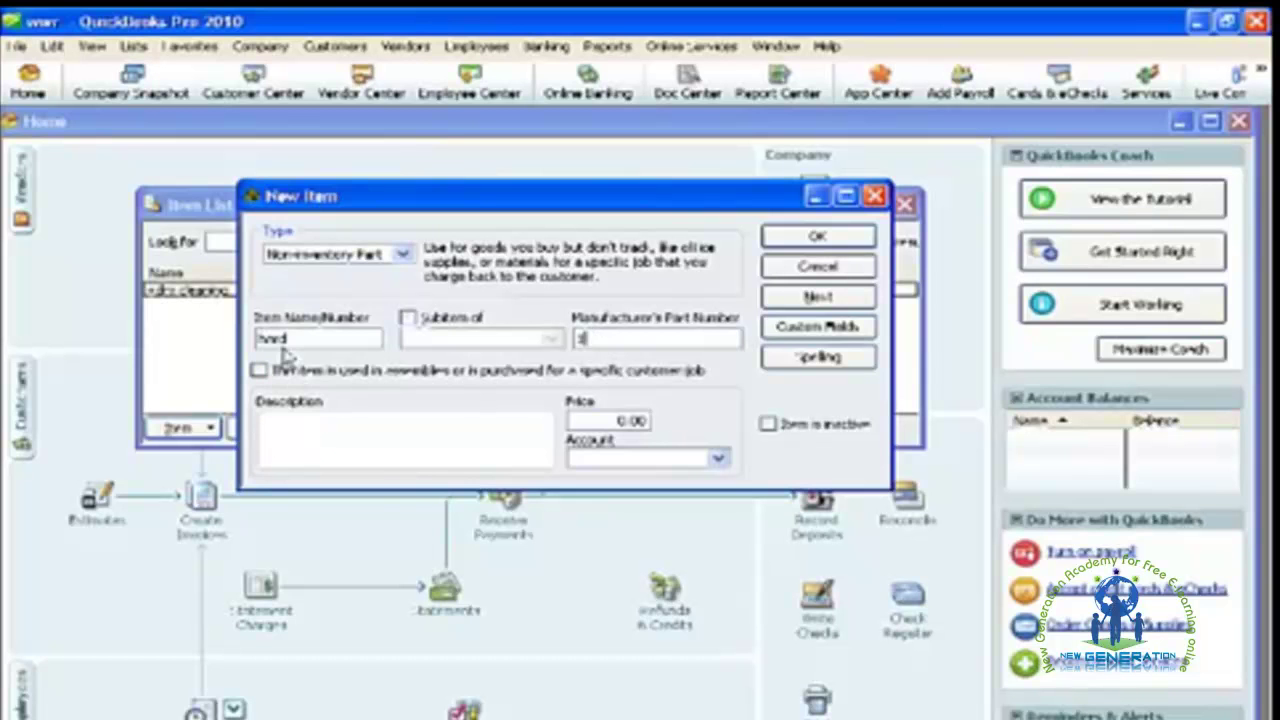
# - Set the hard item's price to 500, assign it to the Iventory account and save the item
pyautogui.moveTo(604, 421); pyautogui.dragTo(658, 421)
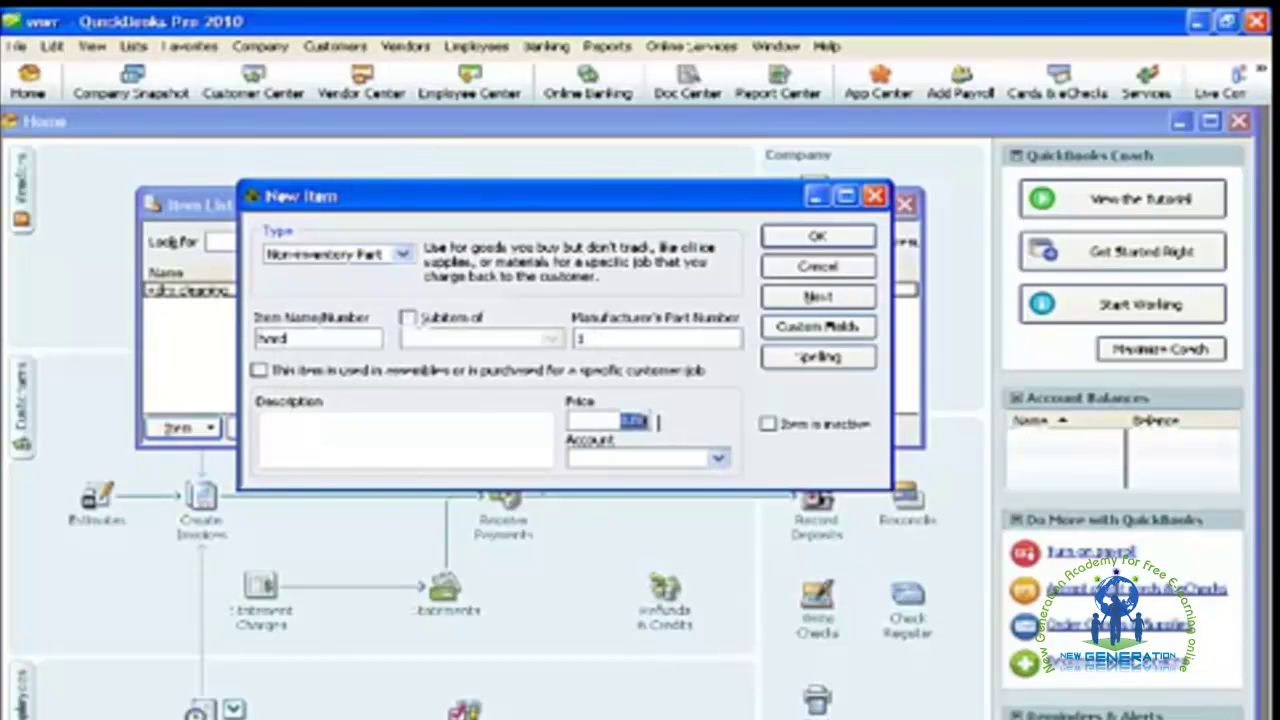
pyautogui.write('500')
pyautogui.click(660, 458)
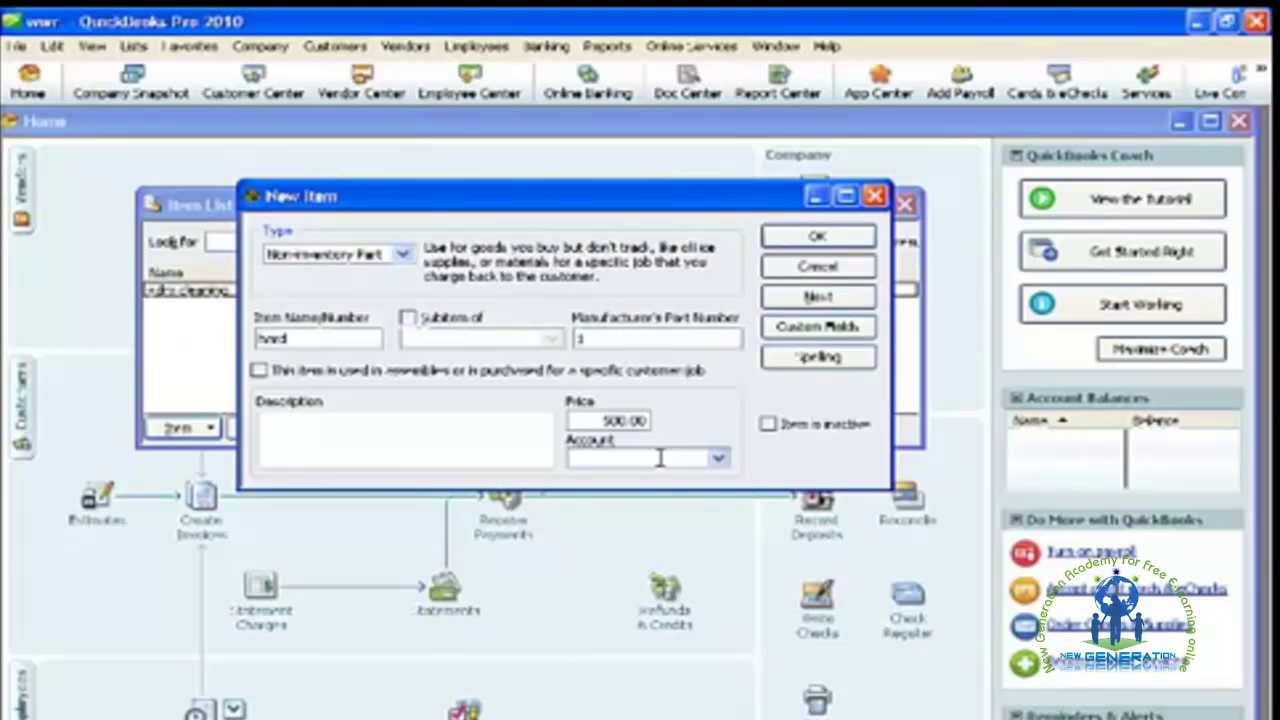
pyautogui.write('Inventory')
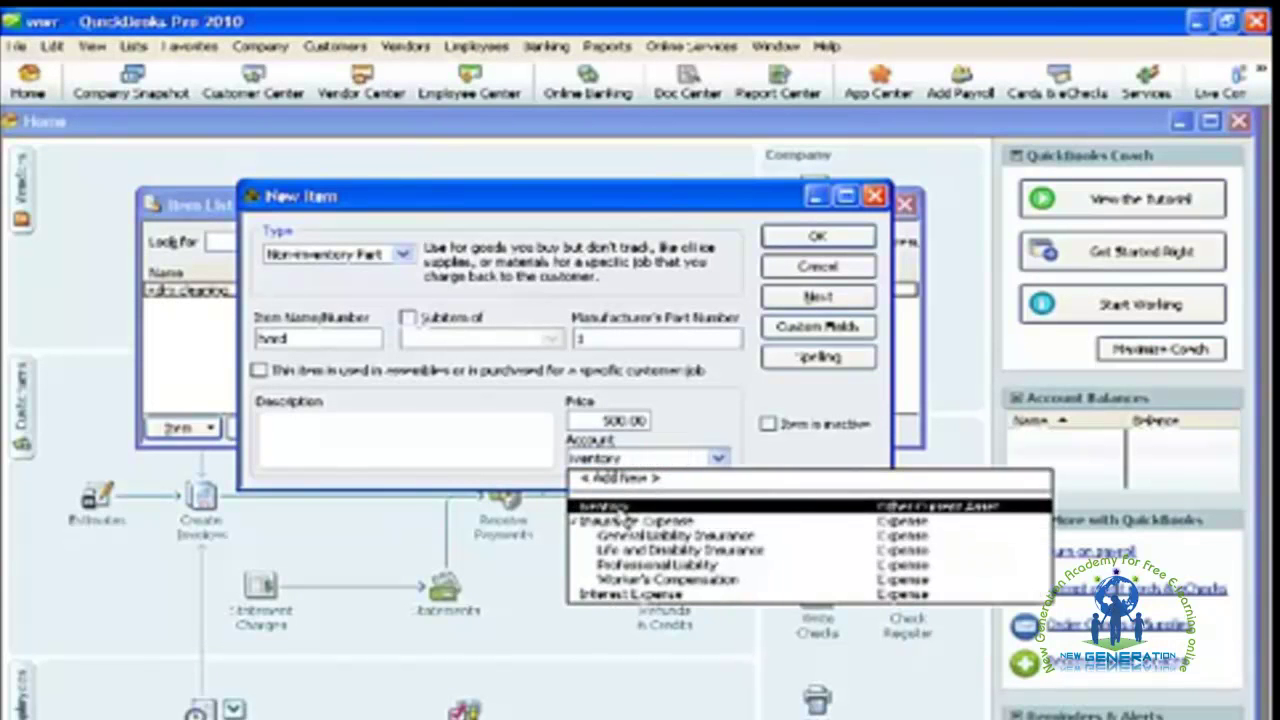
pyautogui.click(623, 508)
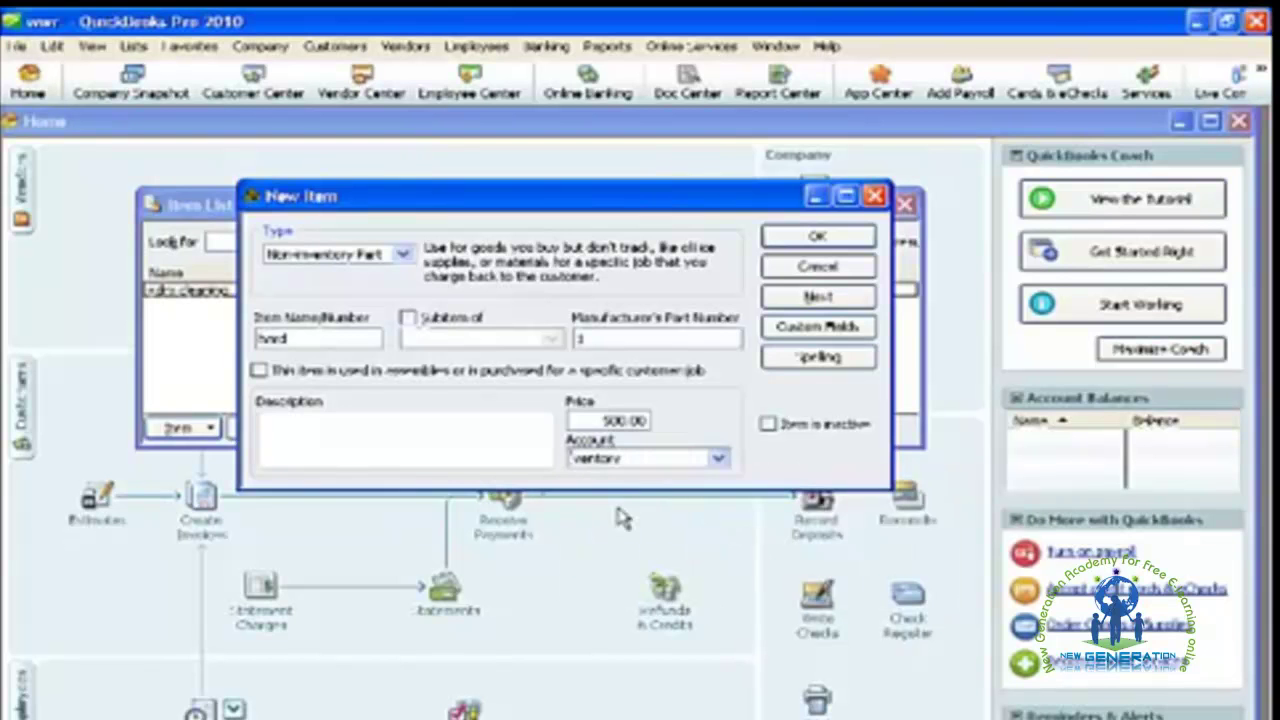
pyautogui.click(815, 240)
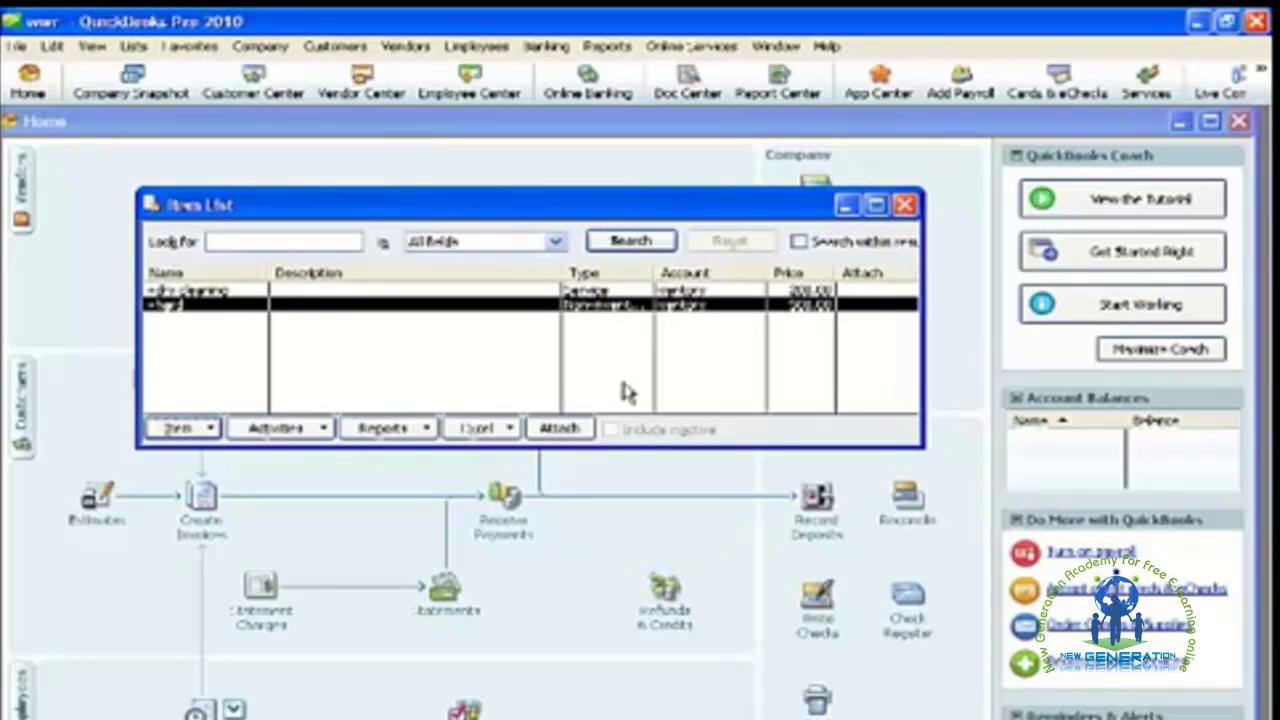
# - Start a new item of type Other Charge and name it "screen"
pyautogui.click(185, 428)
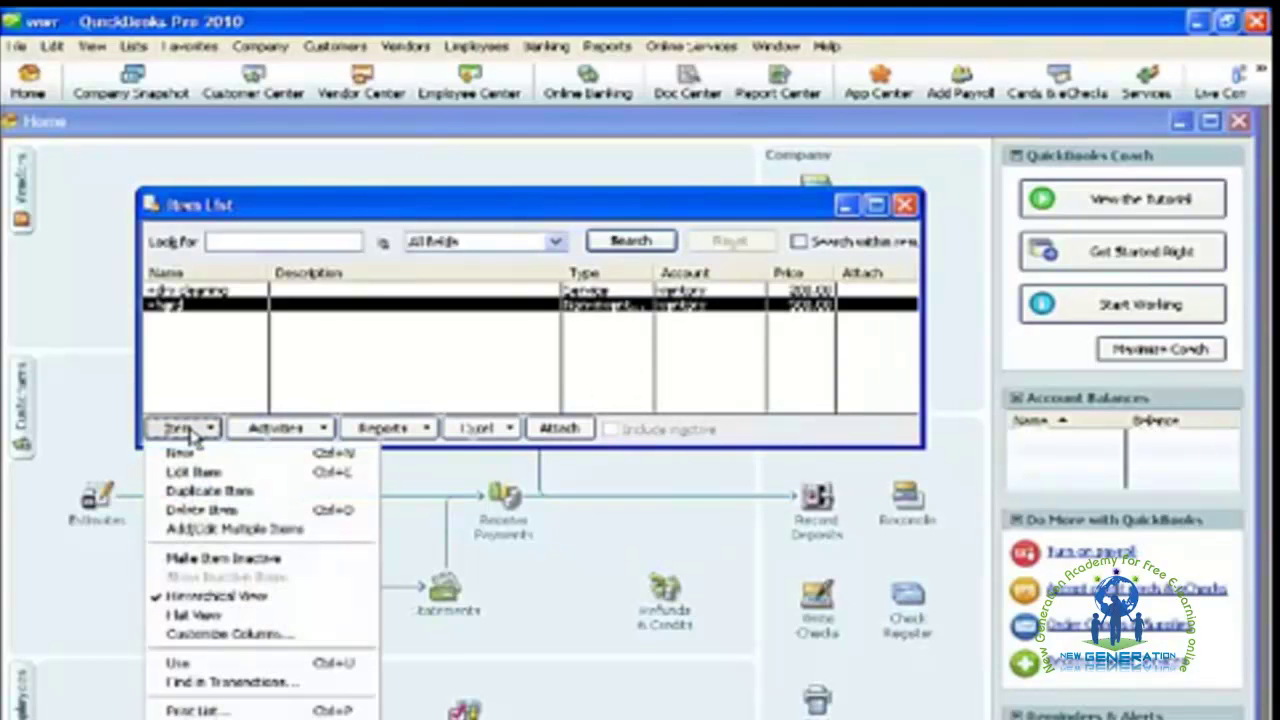
pyautogui.click(190, 453)
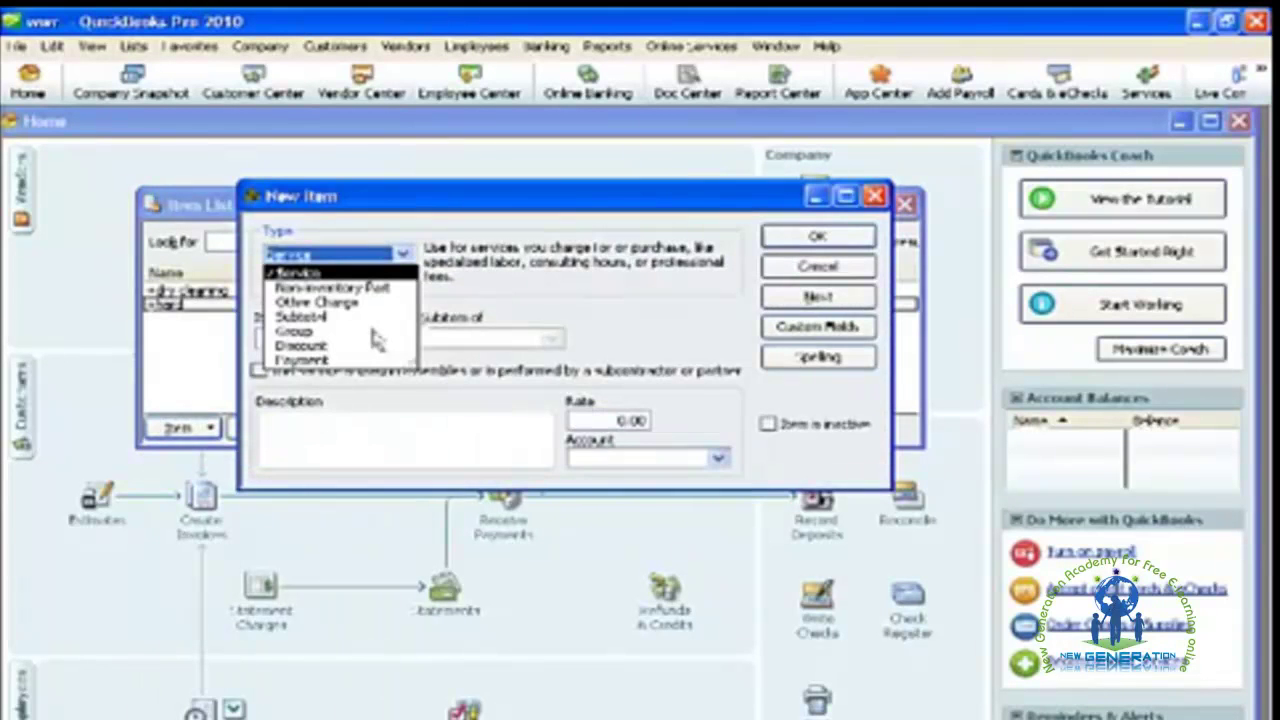
pyautogui.click(316, 302)
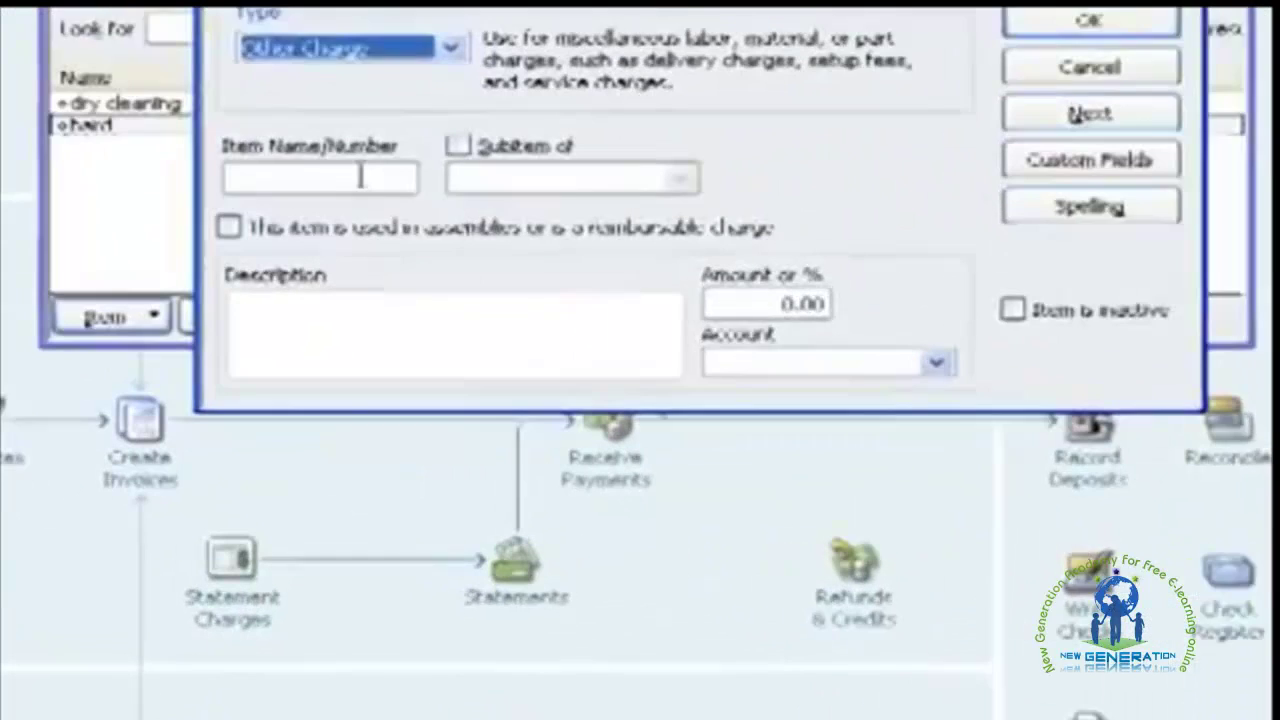
pyautogui.click(344, 337)
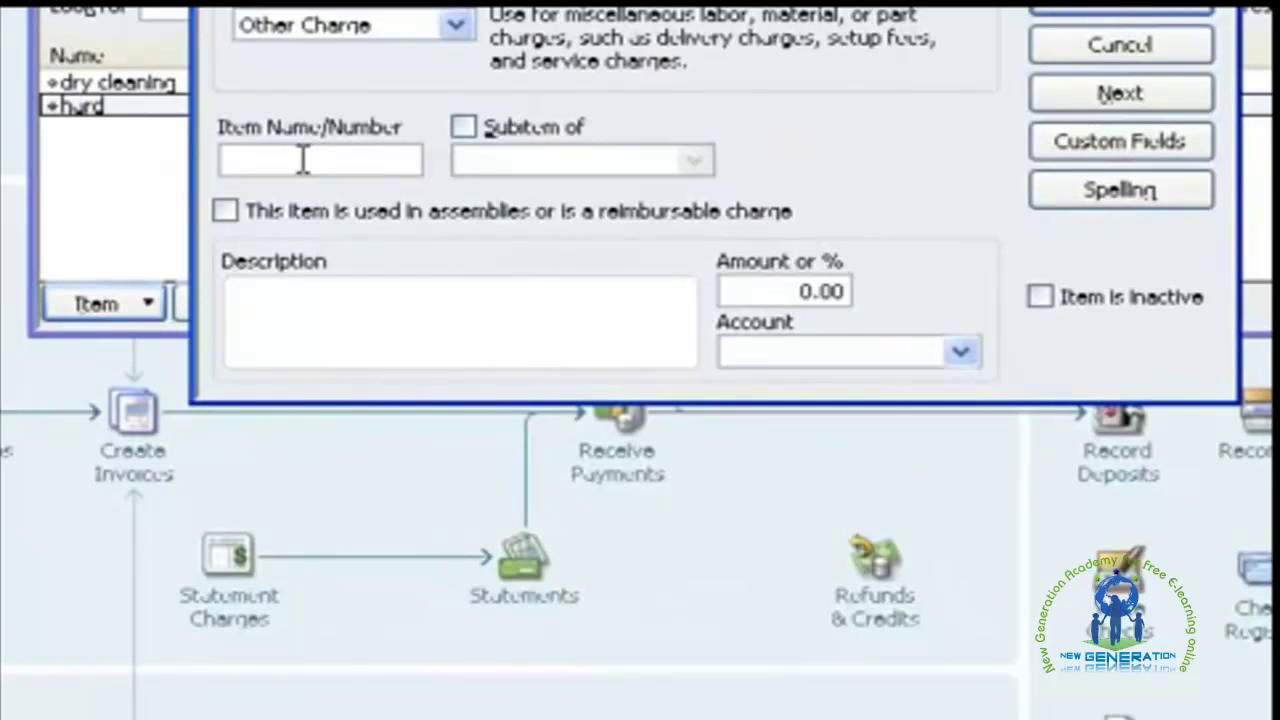
pyautogui.write('s')
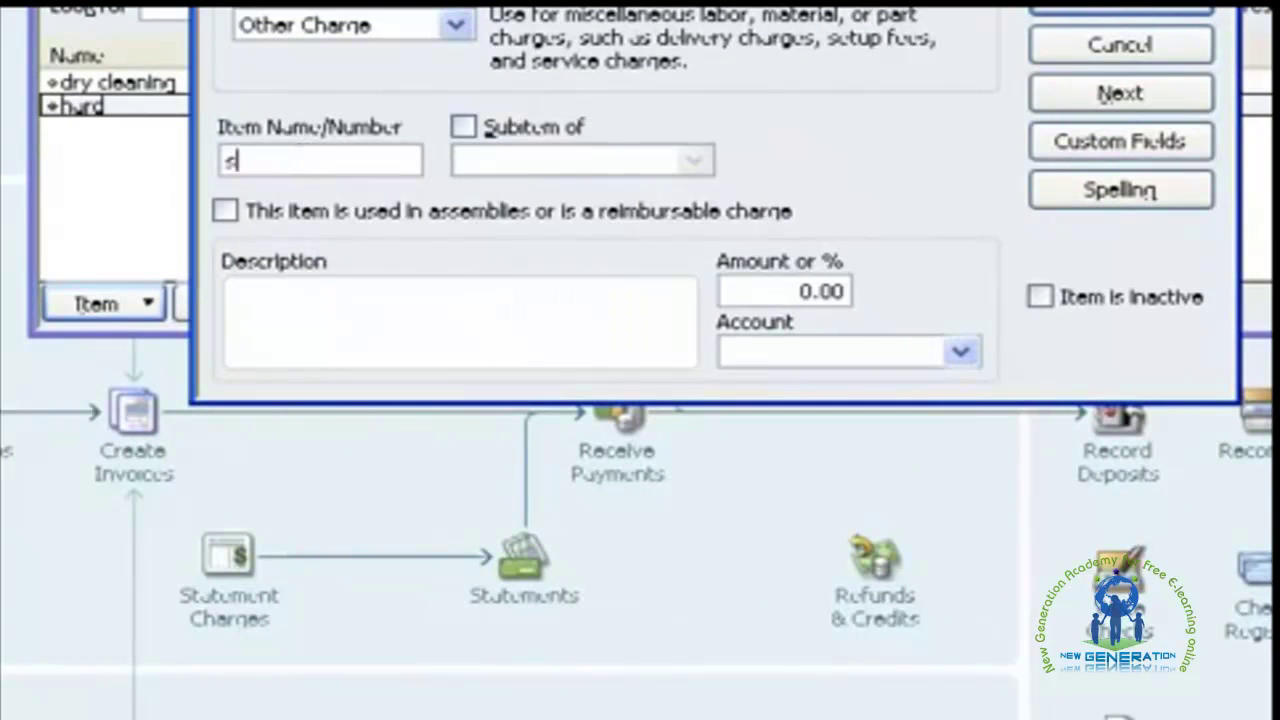
pyautogui.write('creen')
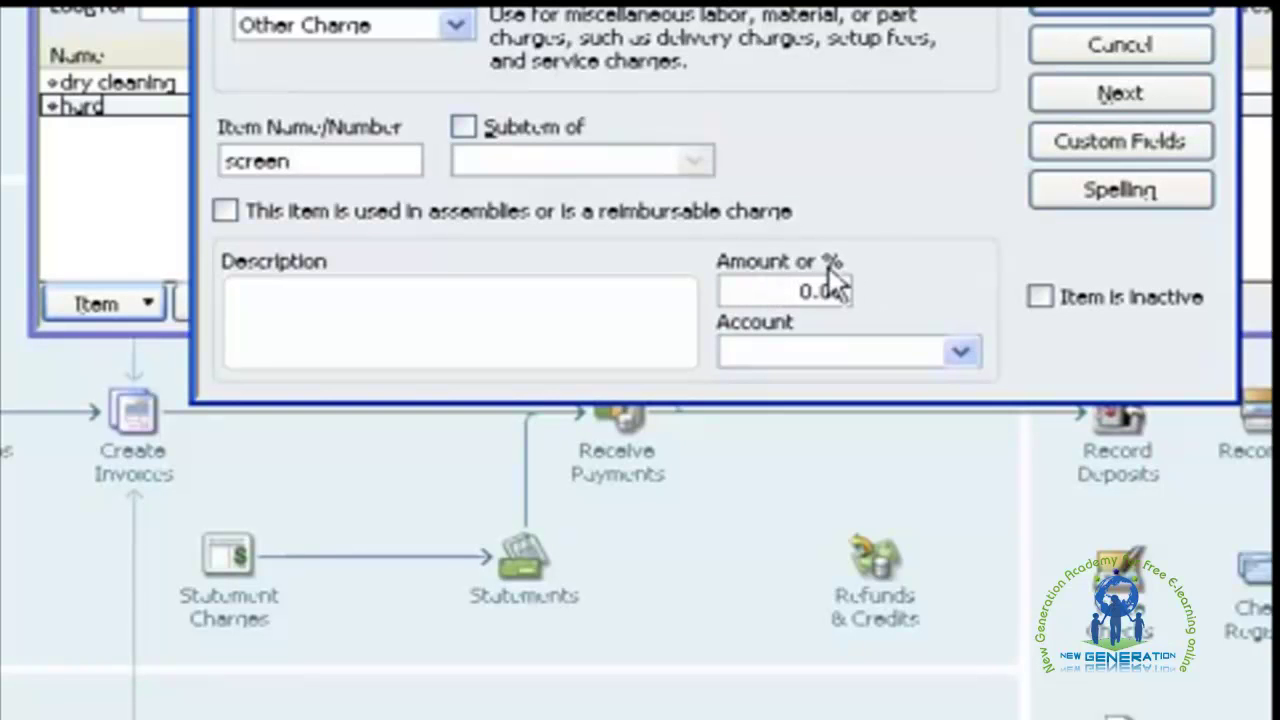
# - Set the screen item's amount to 300, assign it to the Iventory account and save the item
pyautogui.click(785, 295)
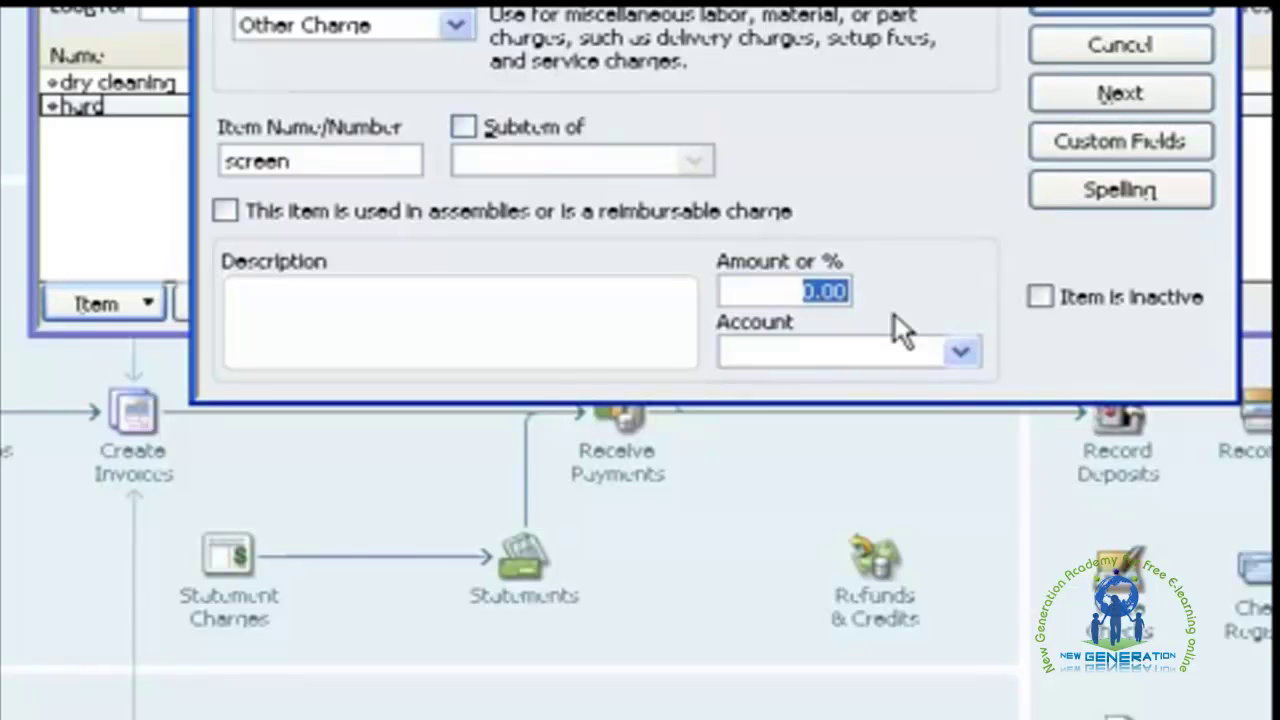
pyautogui.write('300')
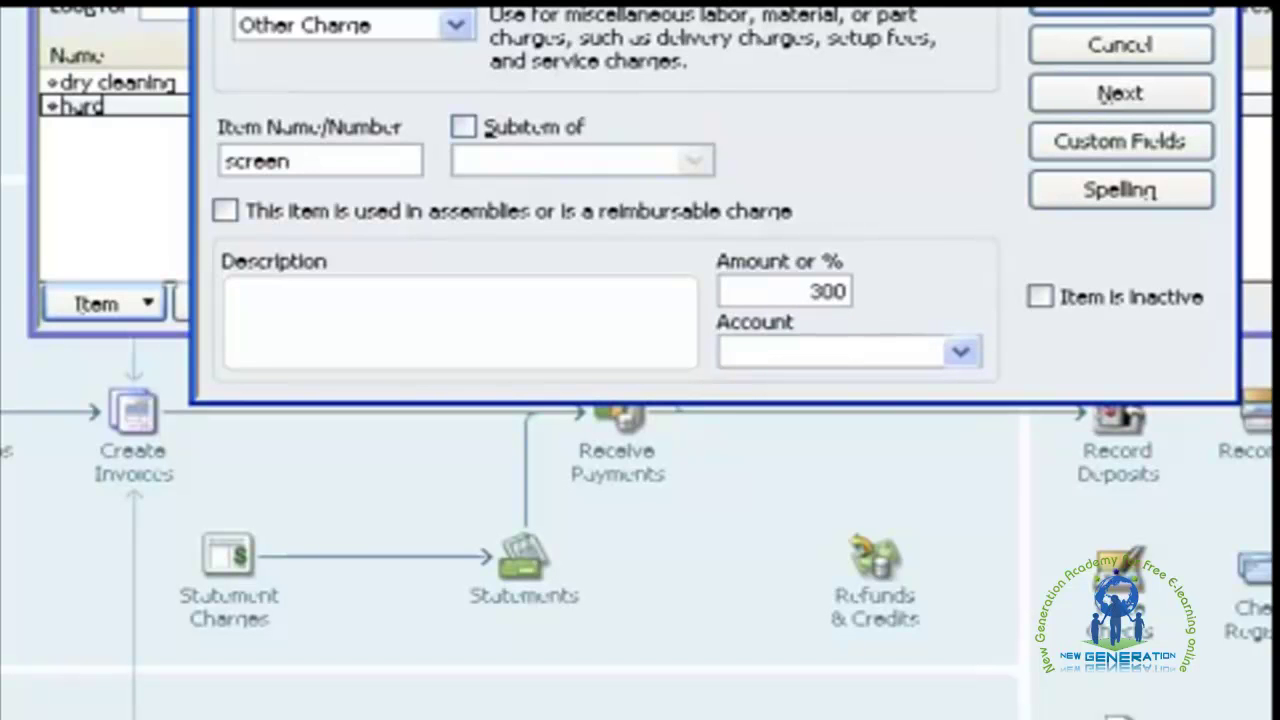
pyautogui.click(833, 350)
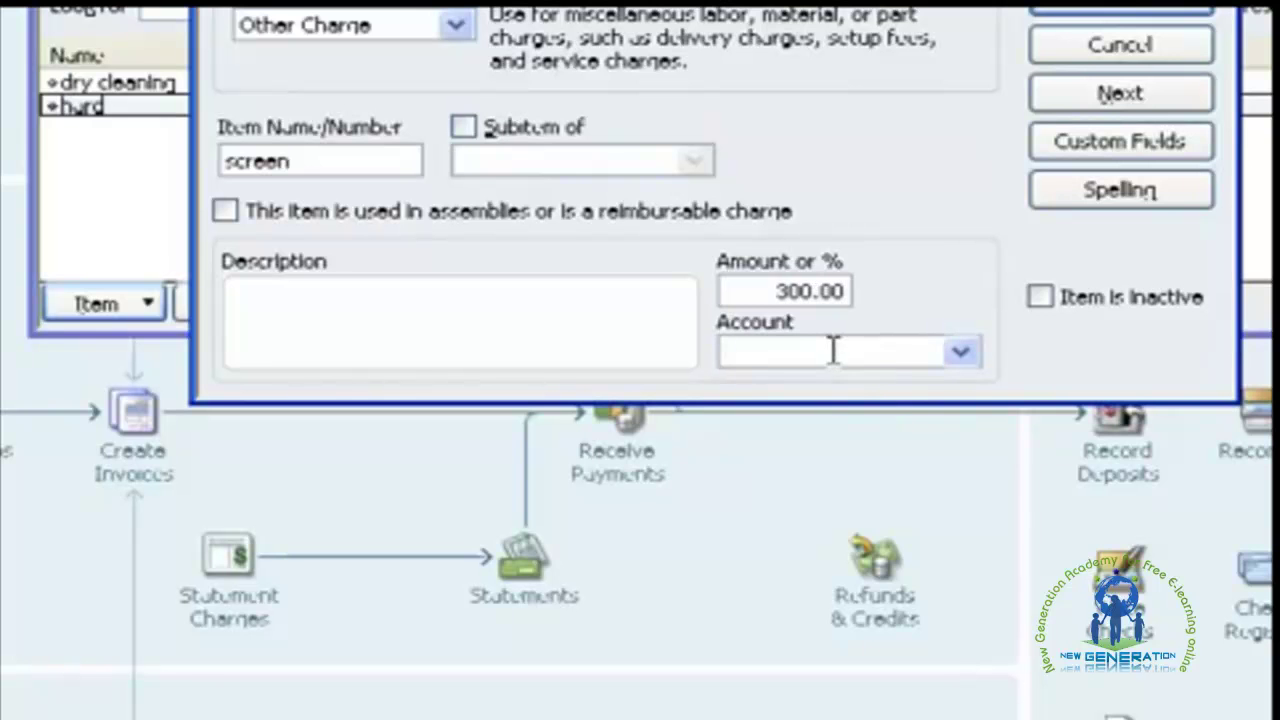
pyautogui.write('Inventory')
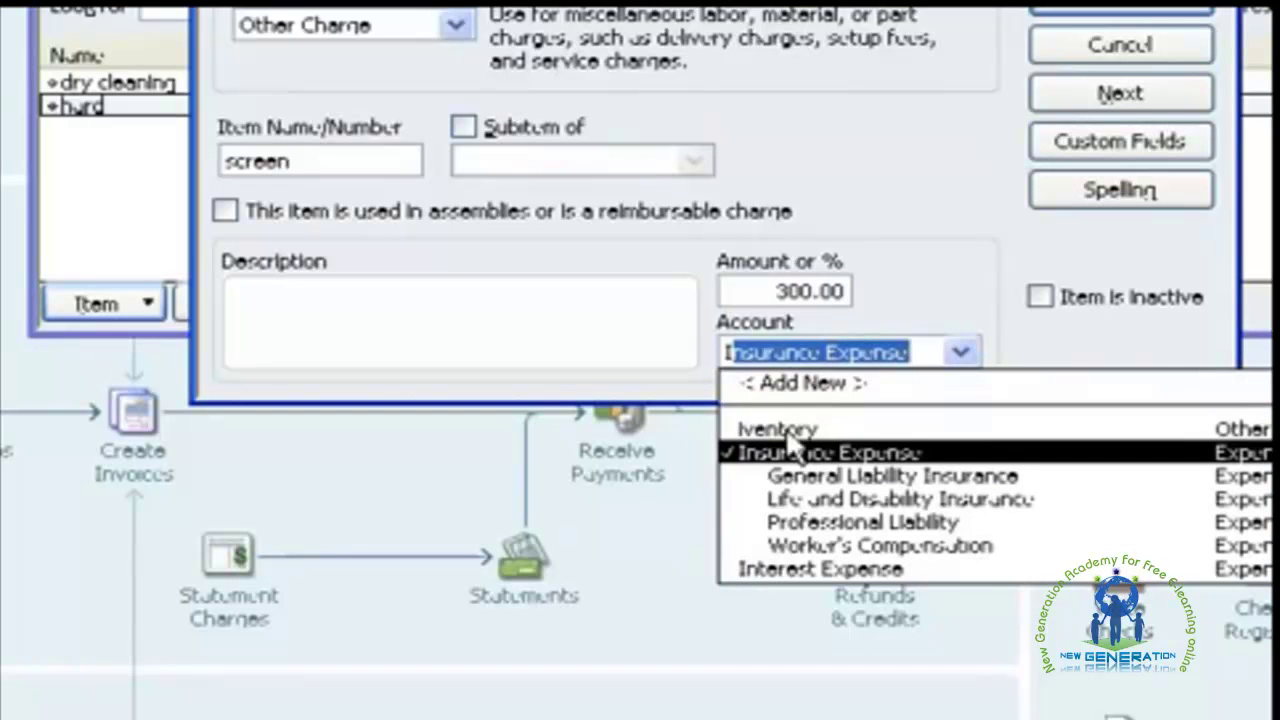
pyautogui.click(785, 422)
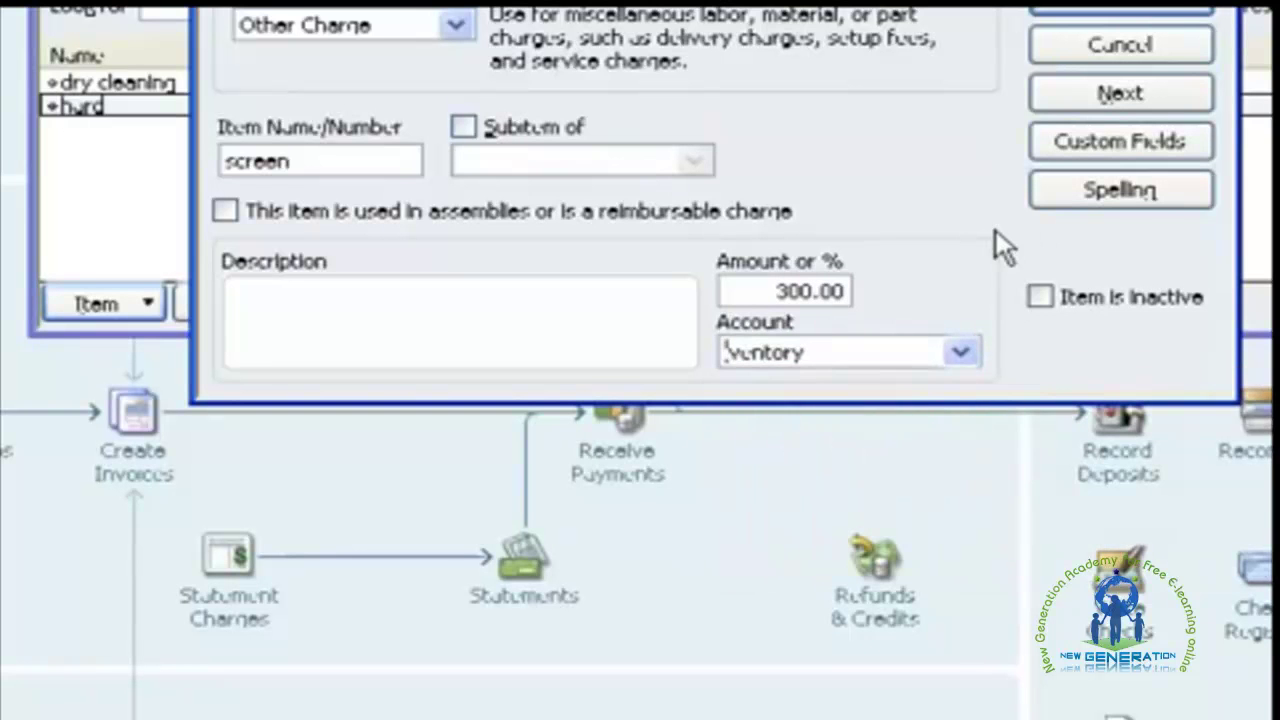
pyautogui.click(1138, 14)
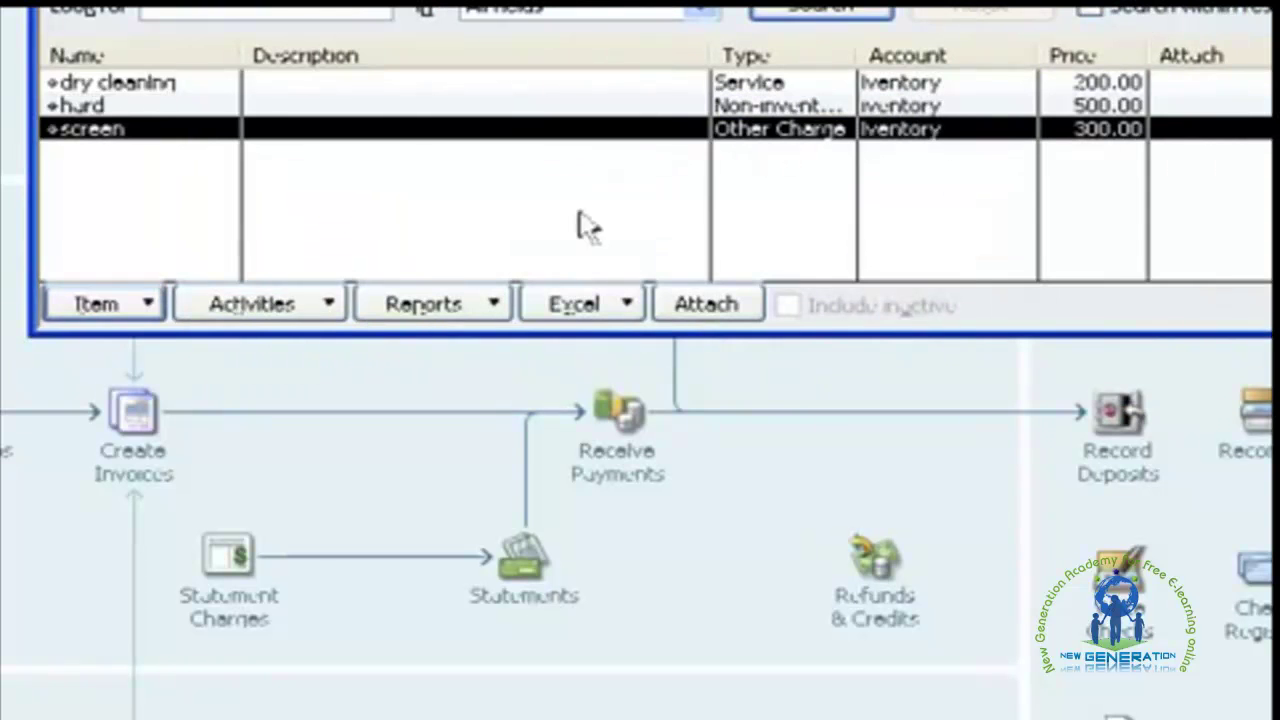
# - Create a new item of type Subtotal named "mouse" and save it to the item list
pyautogui.click(125, 305)
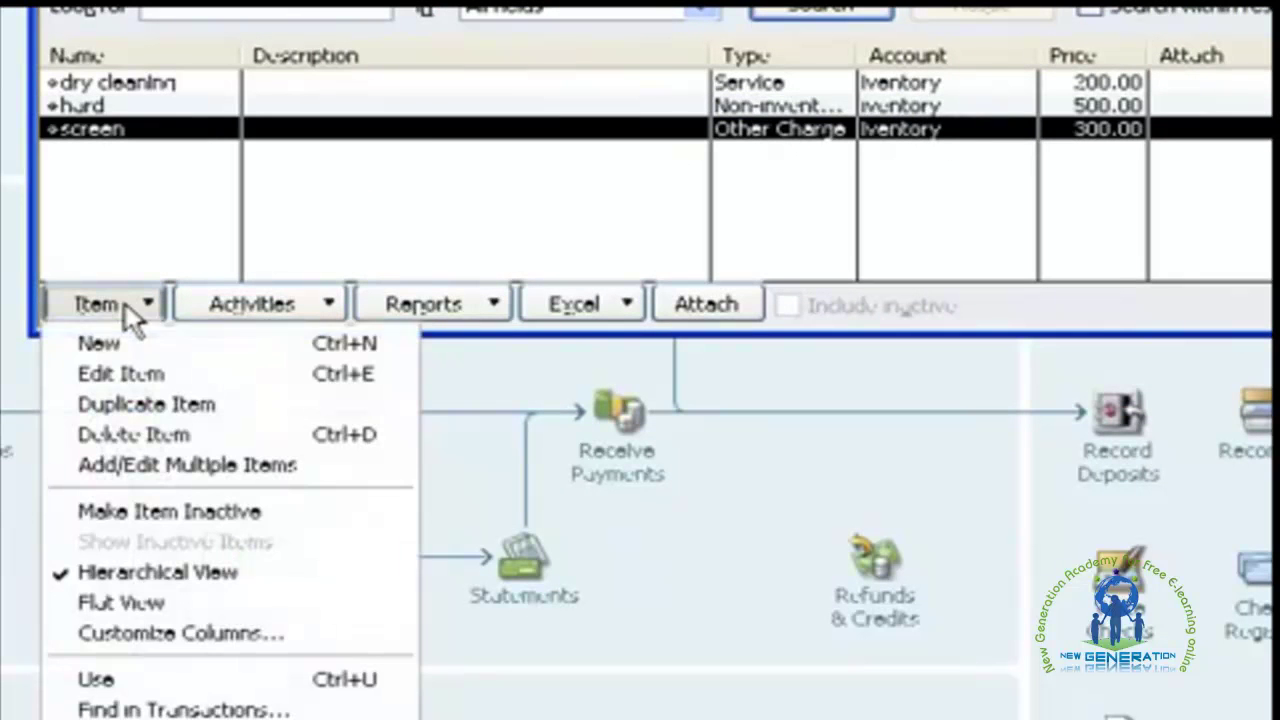
pyautogui.click(70, 343)
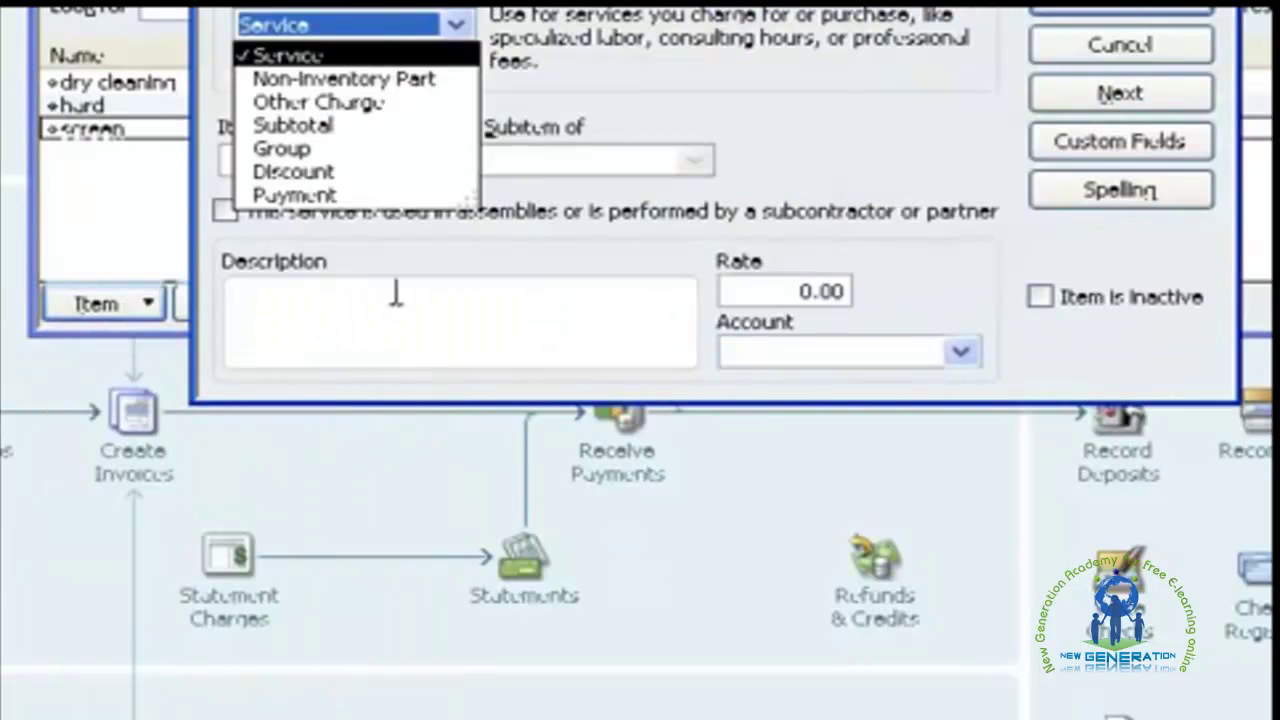
pyautogui.click(320, 130)
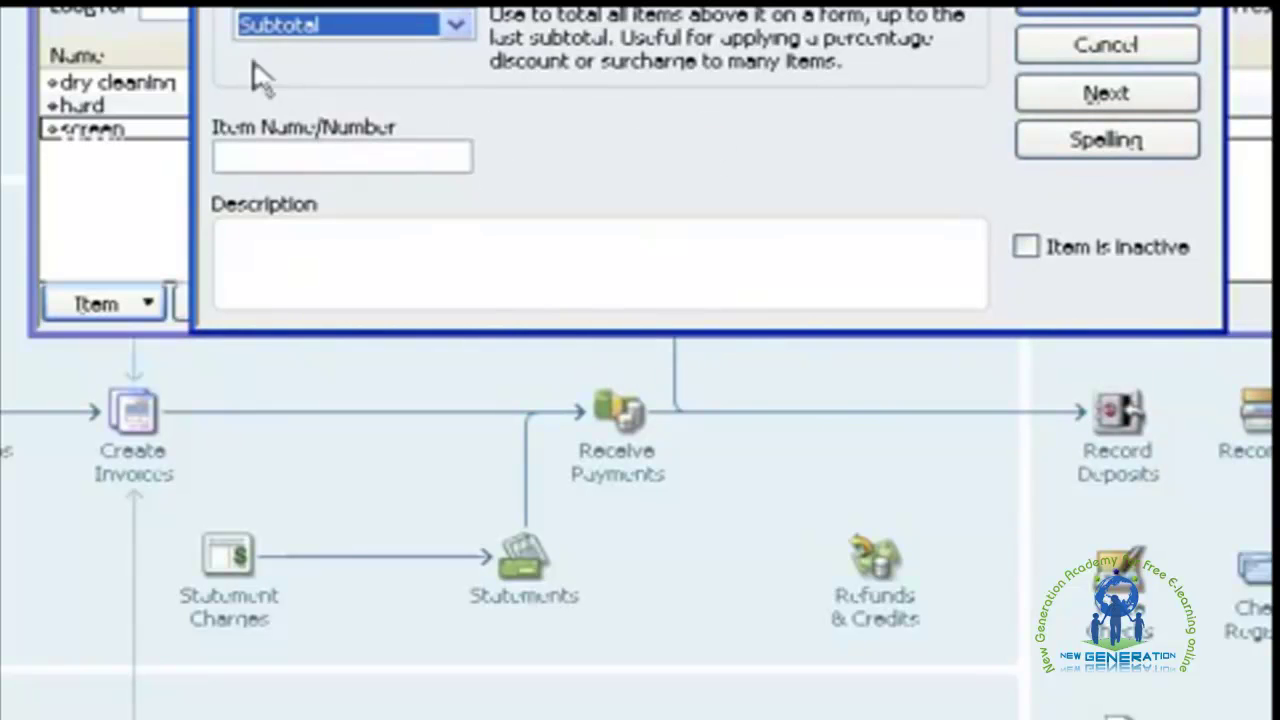
pyautogui.click(307, 155)
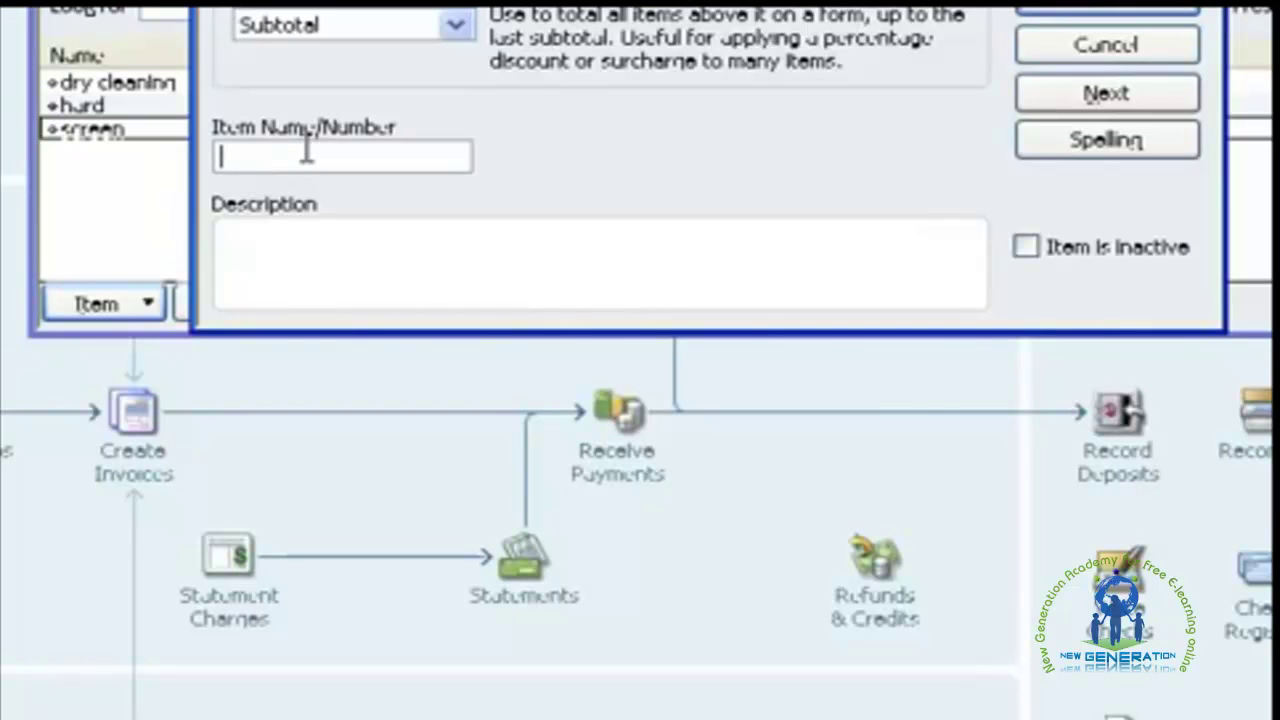
pyautogui.write('ma')
pyautogui.write('use')
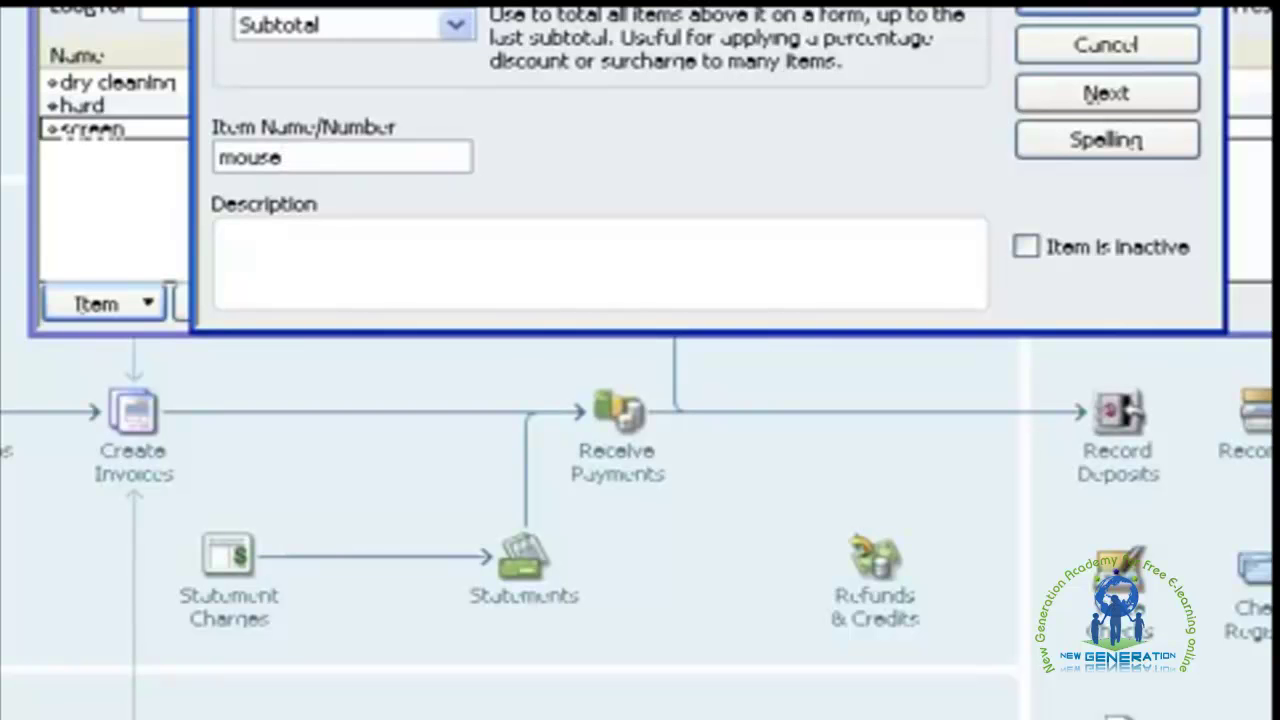
pyautogui.click(453, 257)
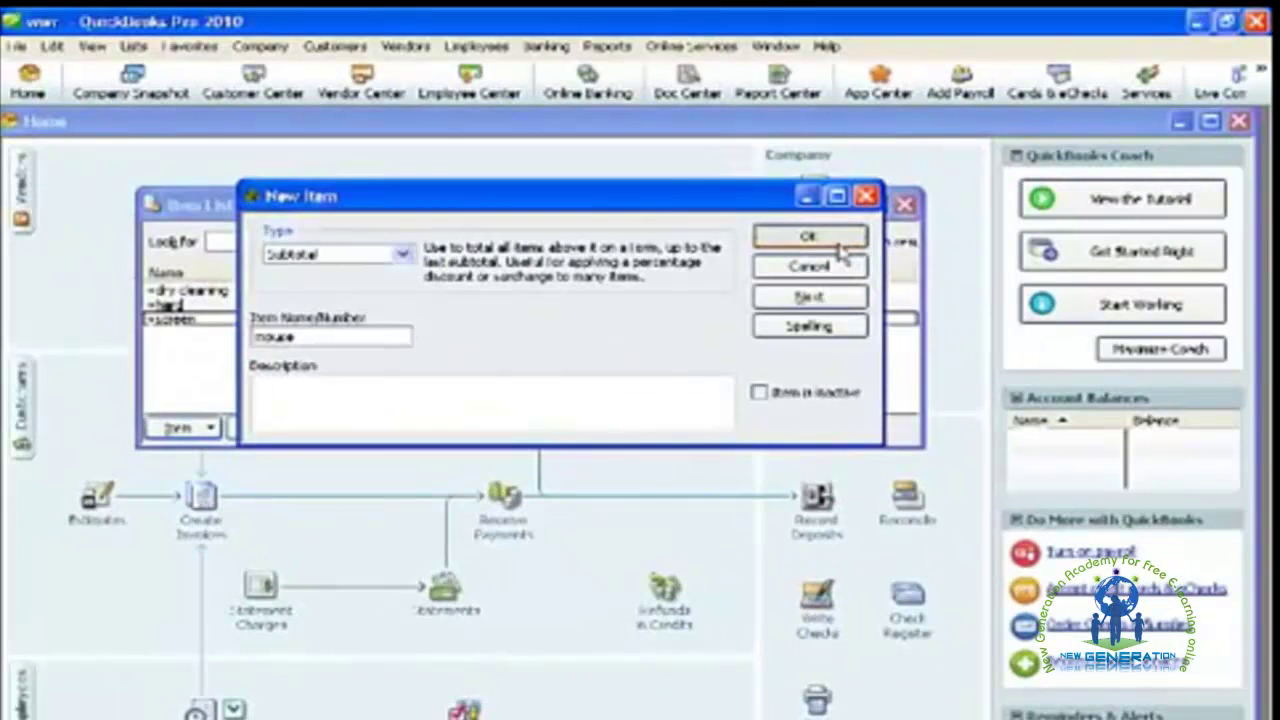
pyautogui.click(838, 244)
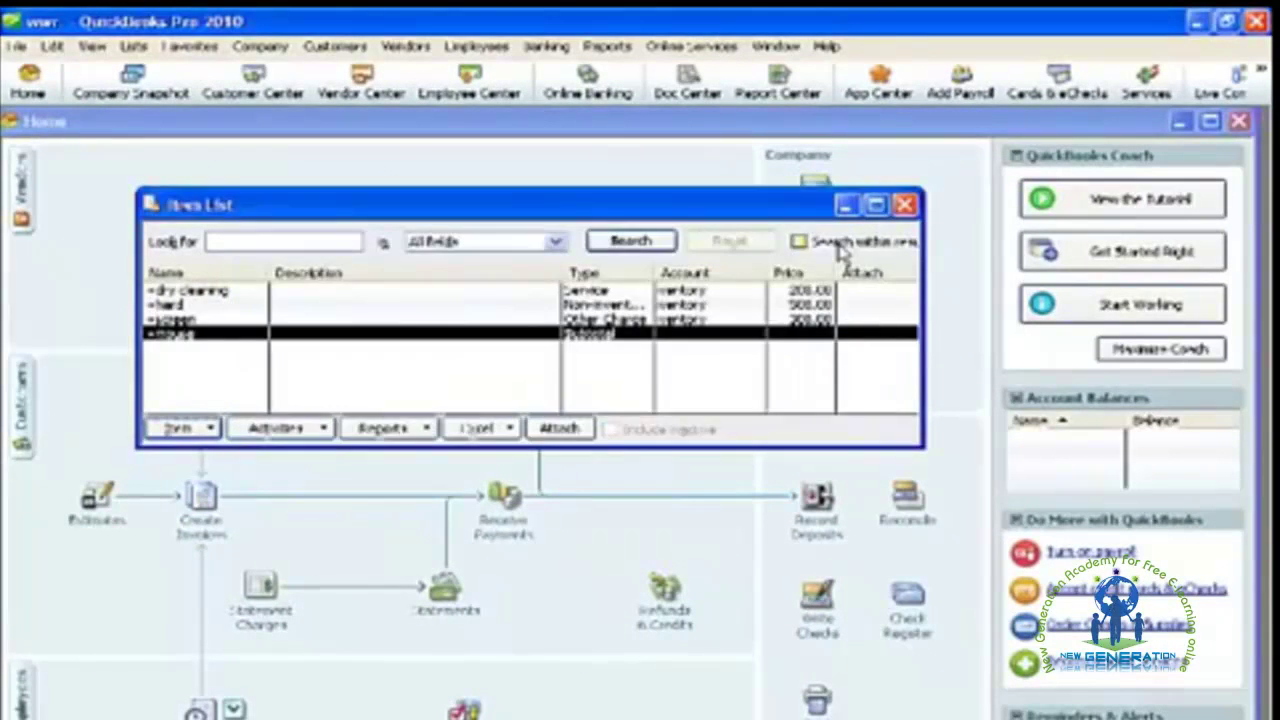
# - Start a new item of type Group and name the group "computer", leaving its description empty
pyautogui.click(185, 428)
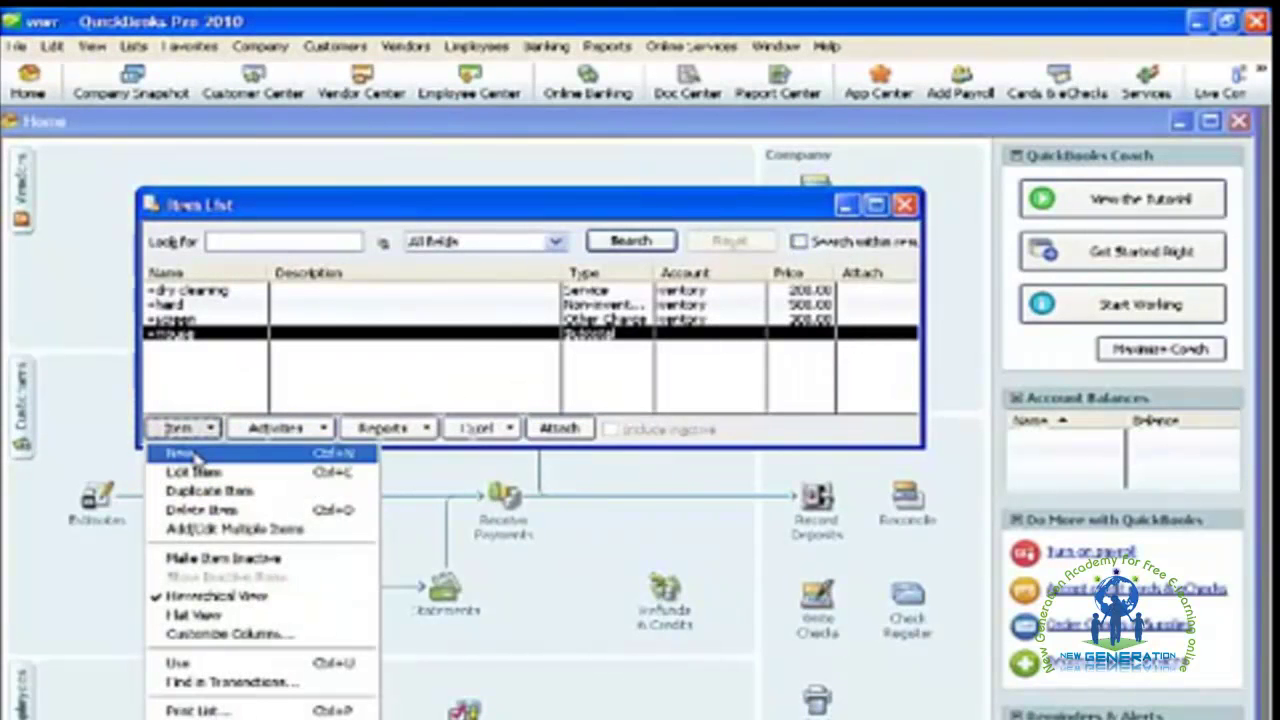
pyautogui.click(187, 453)
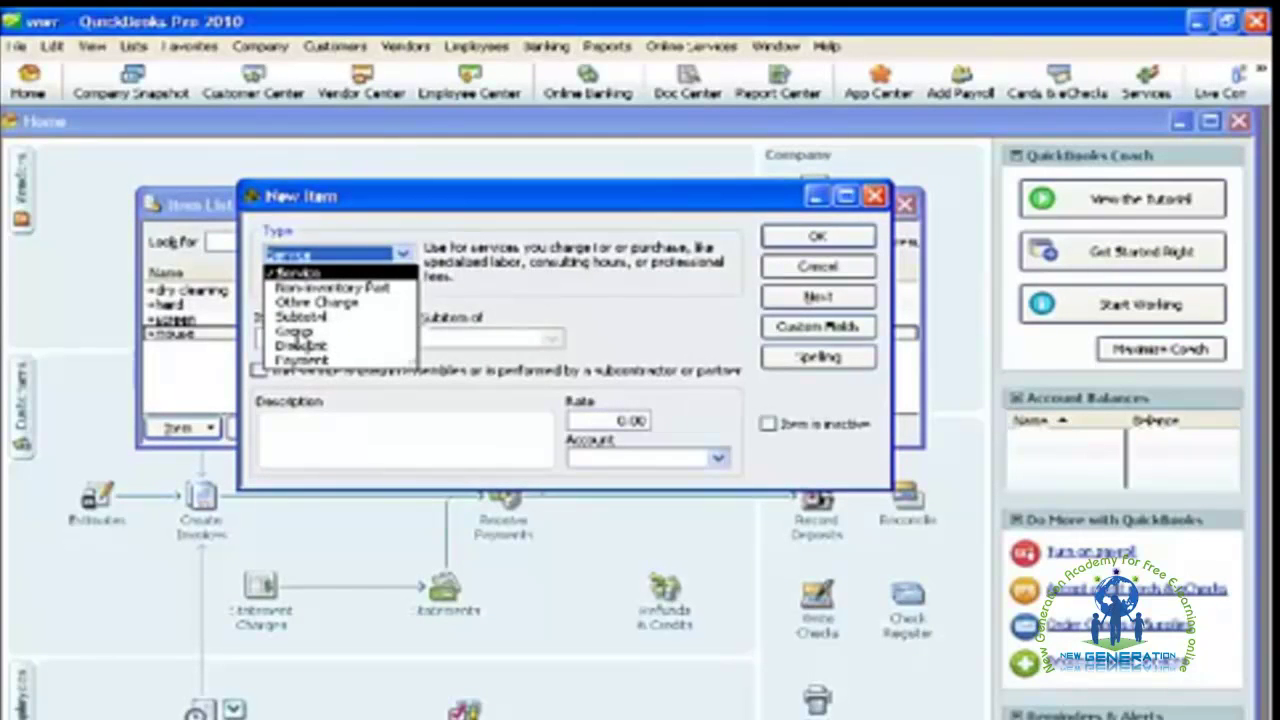
pyautogui.click(298, 331)
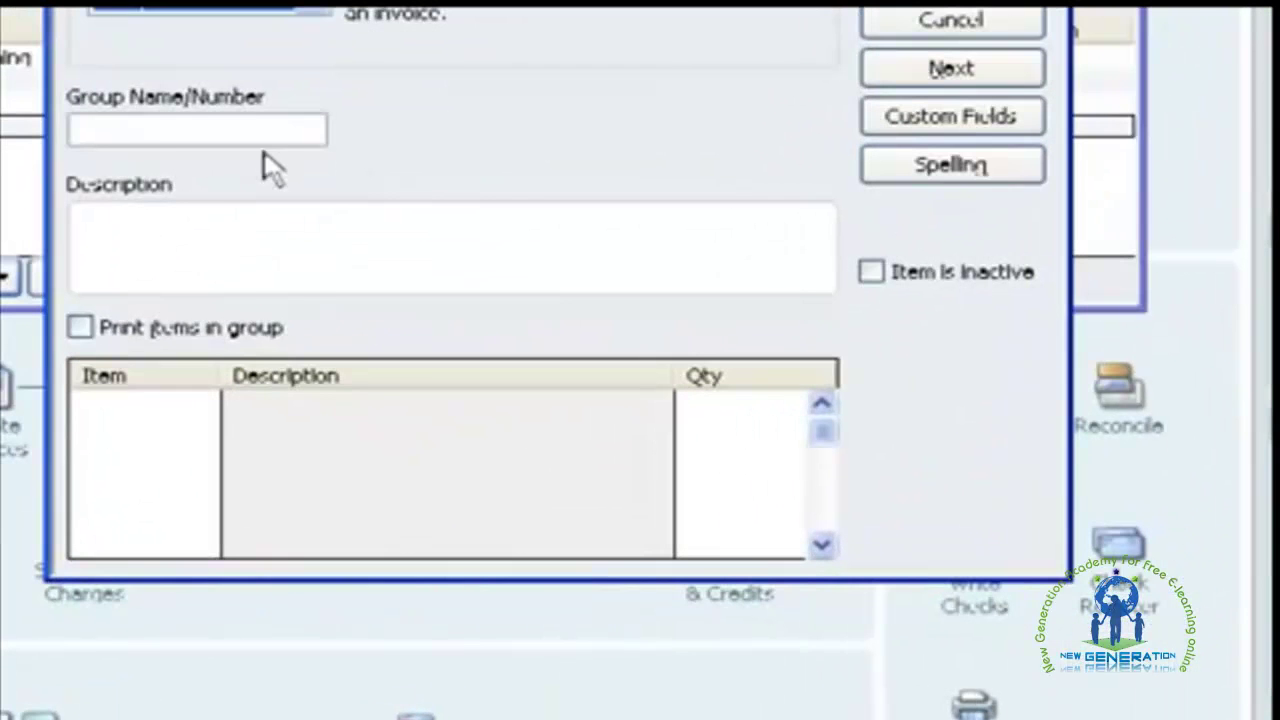
pyautogui.click(357, 330)
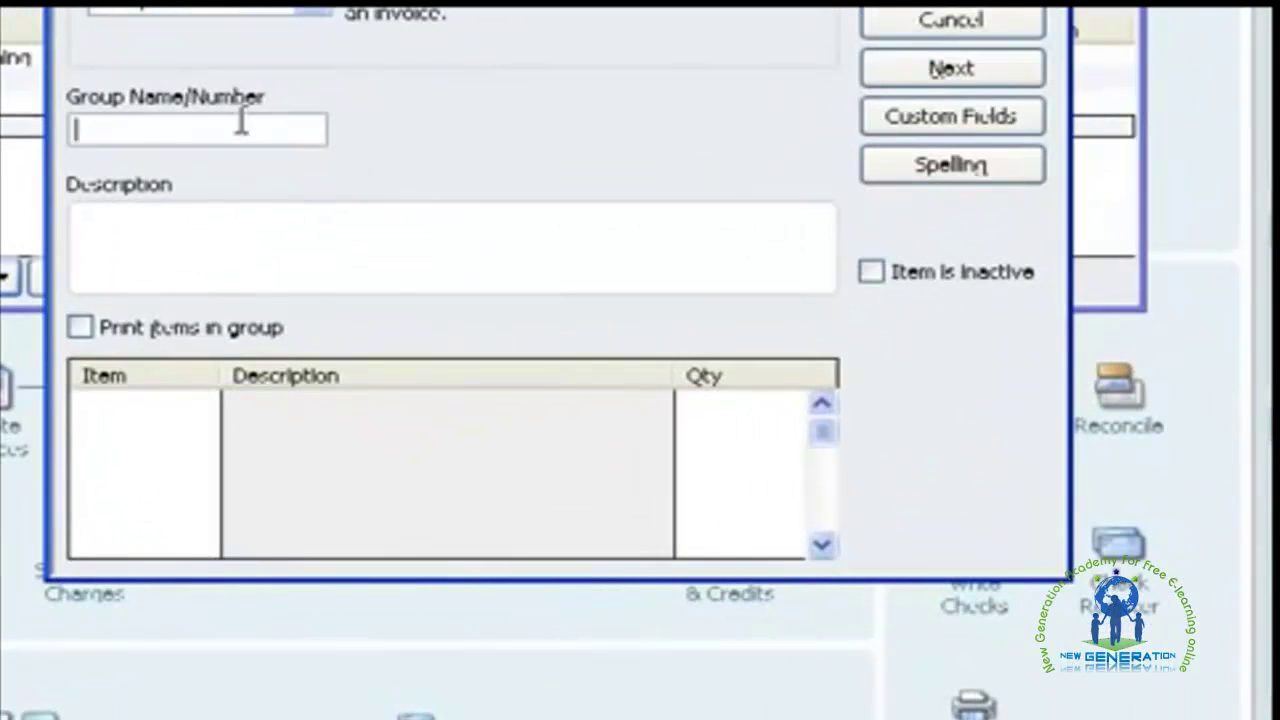
pyautogui.write('computer')
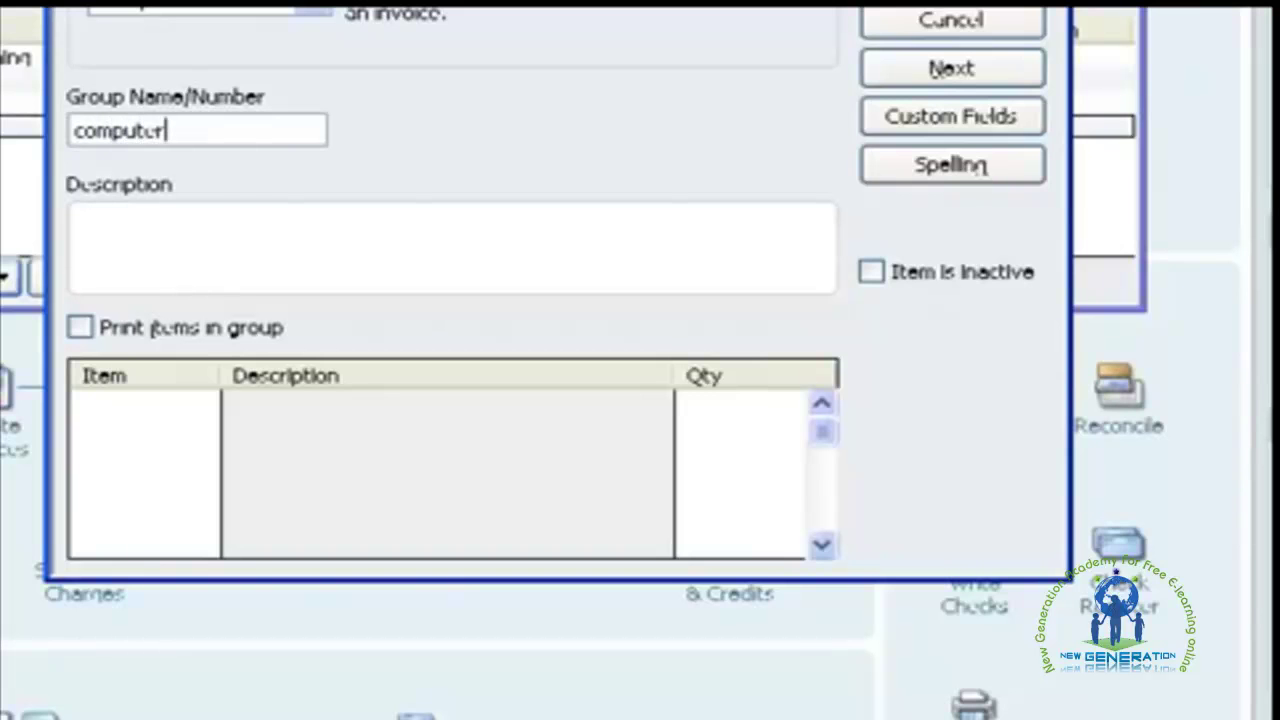
pyautogui.click(165, 252)
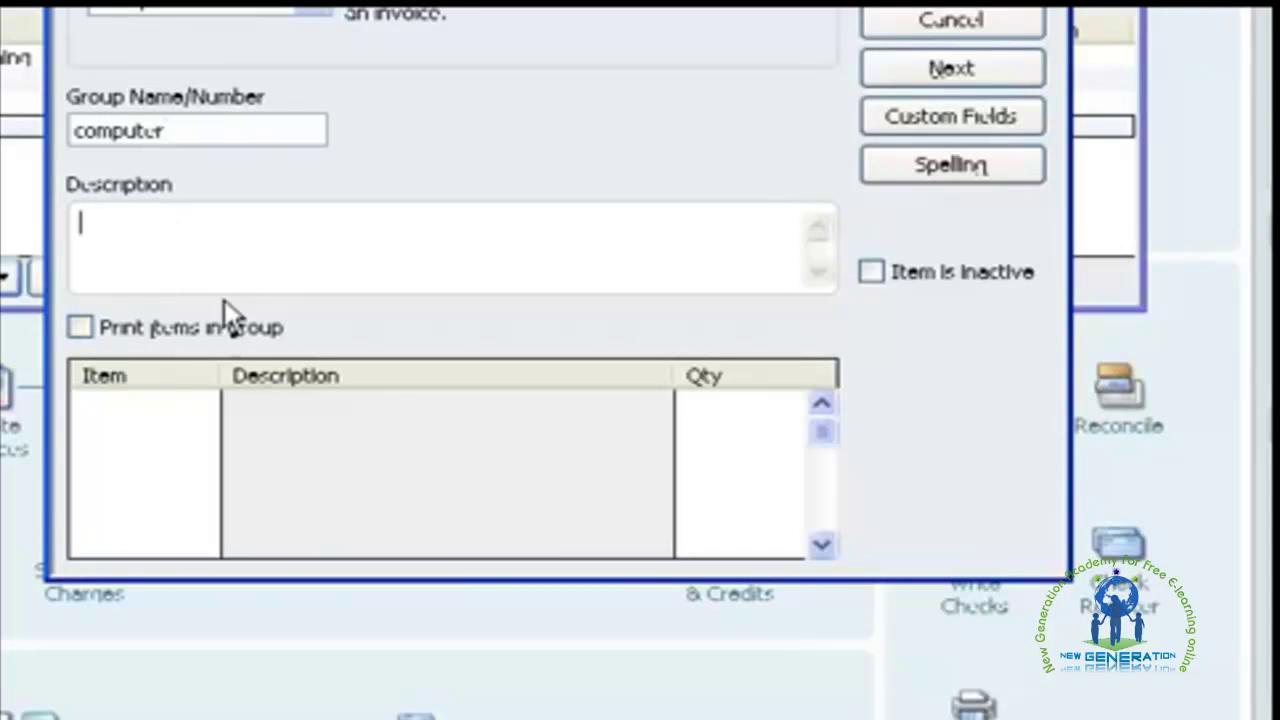
# - Add the item "hard" as the first entry of the computer group
pyautogui.click(128, 400)
pyautogui.click(203, 404)
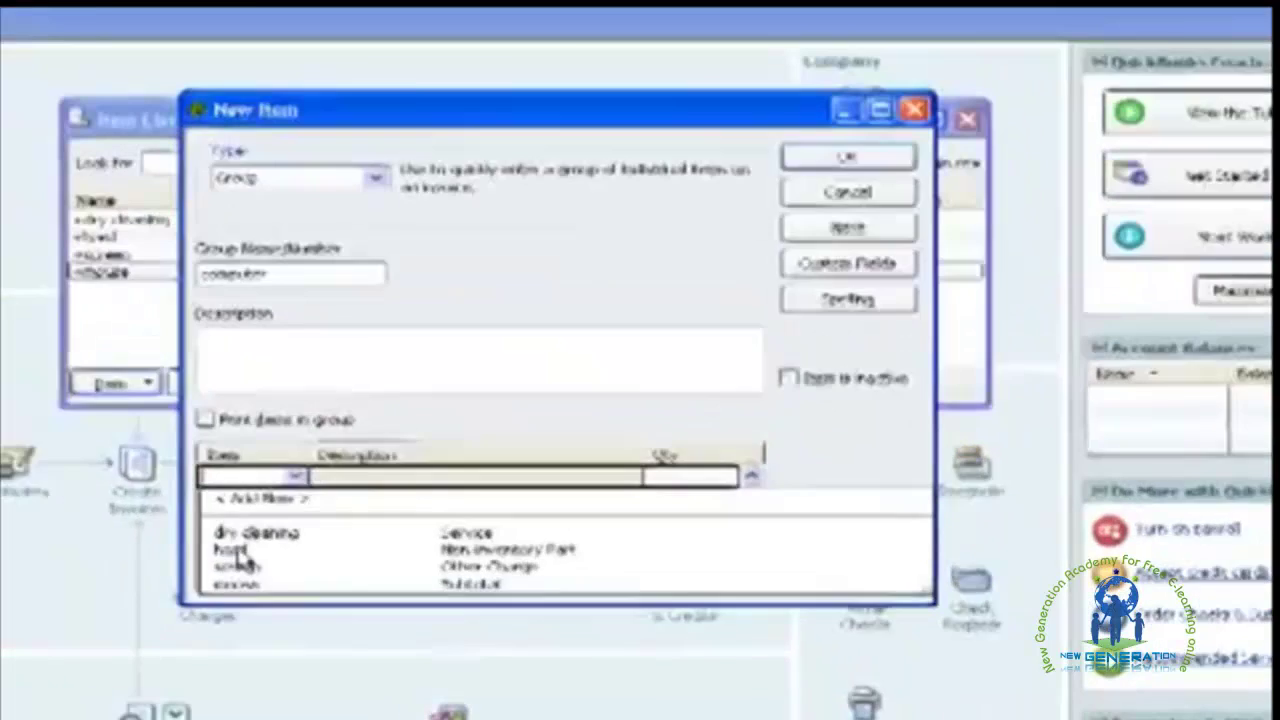
pyautogui.click(120, 504)
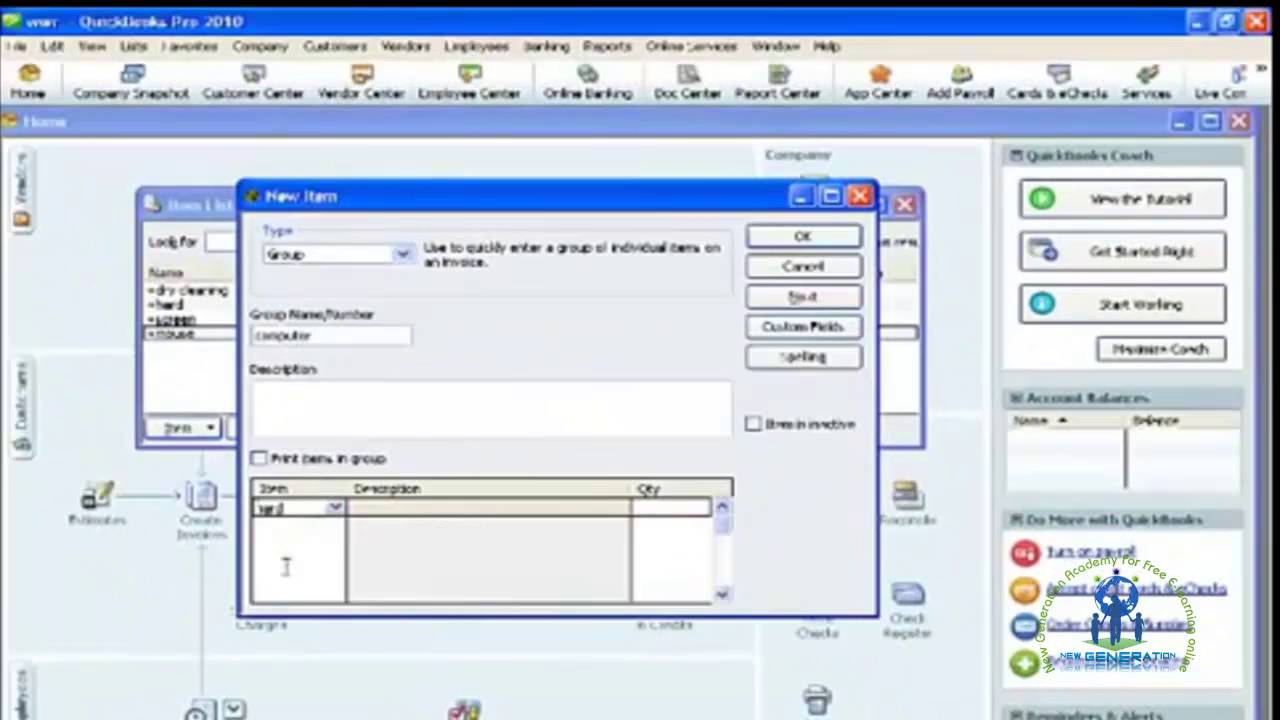
# - Add the items "screen" and "mouse" as the second and third entries of the computer group
pyautogui.click(336, 528)
pyautogui.click(334, 527)
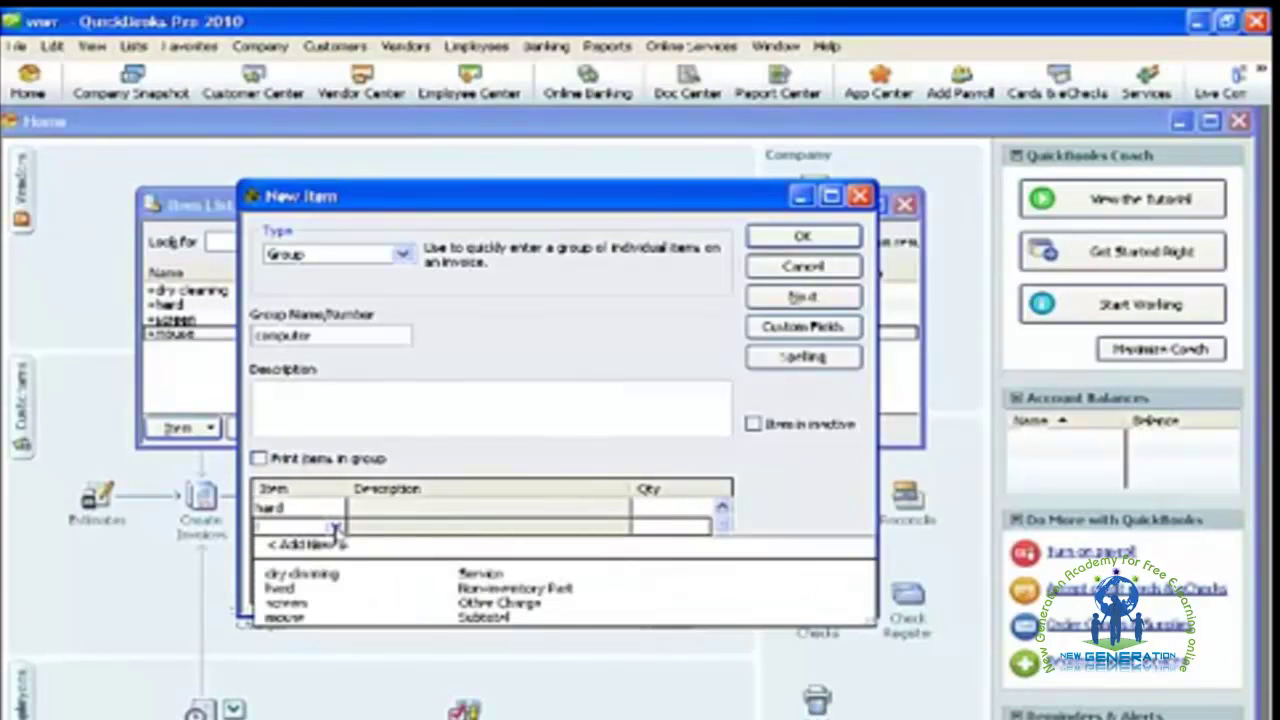
pyautogui.click(295, 604)
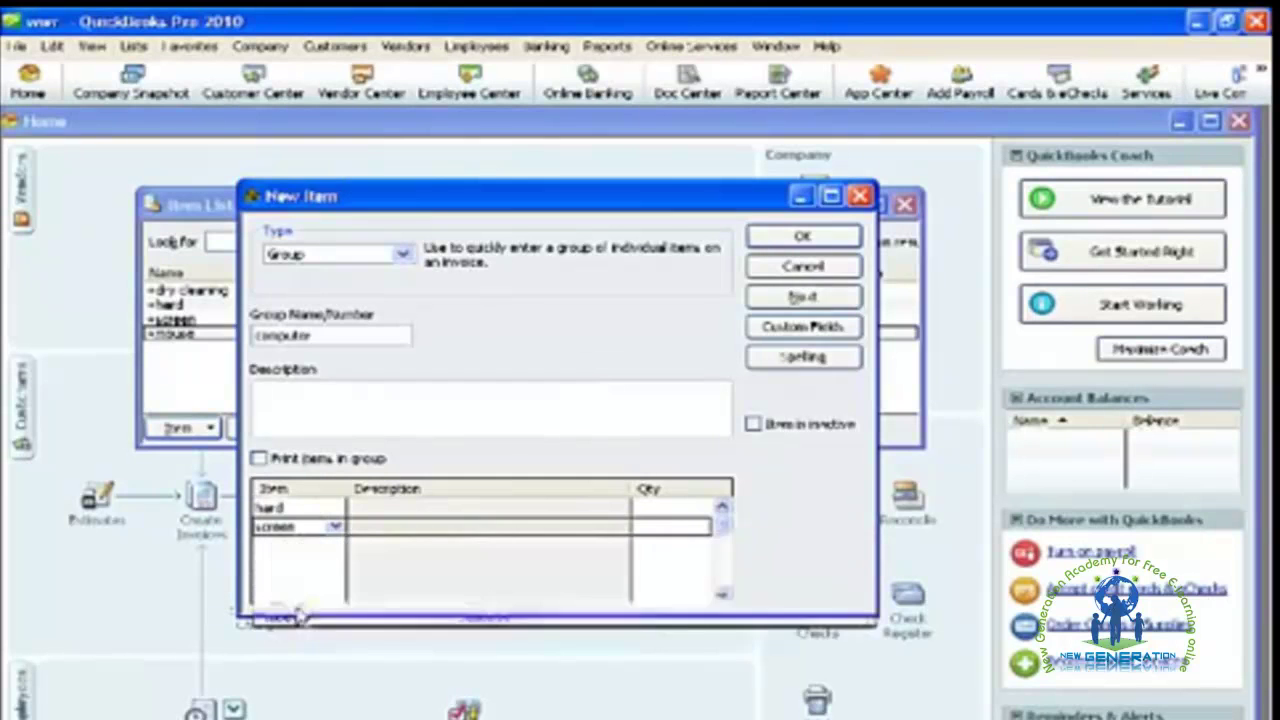
pyautogui.click(337, 545)
pyautogui.click(334, 545)
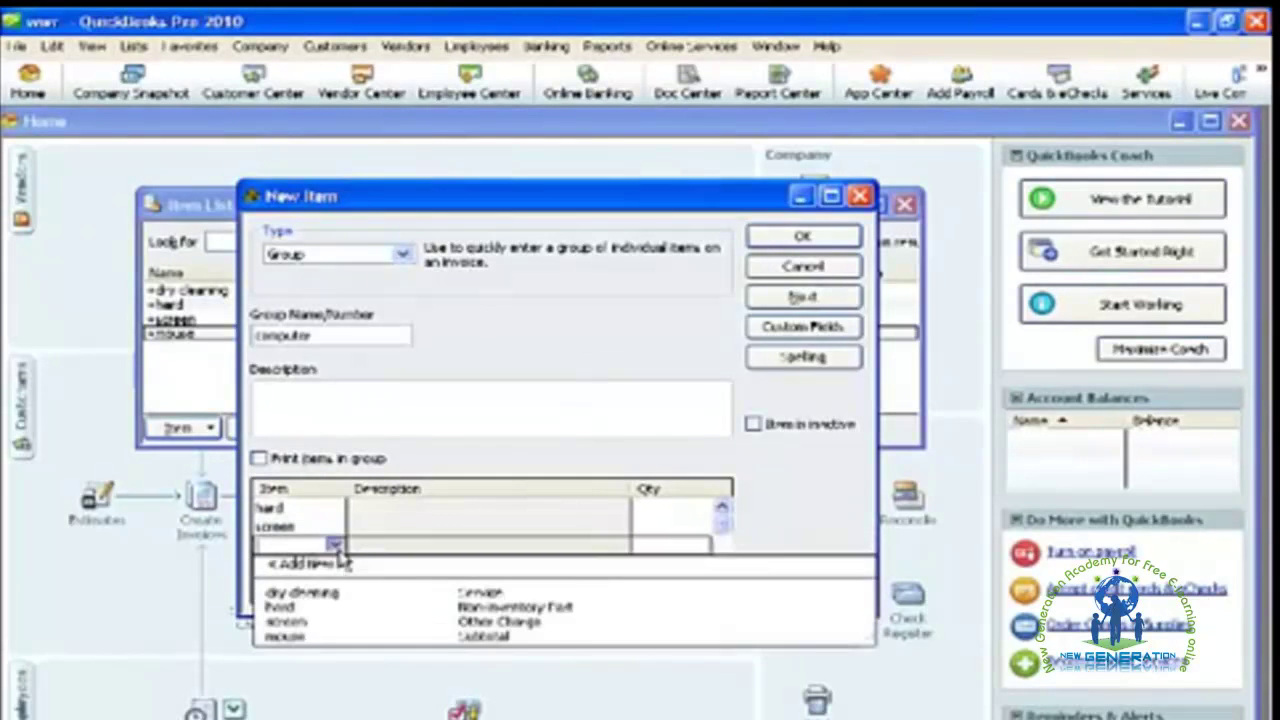
pyautogui.click(290, 637)
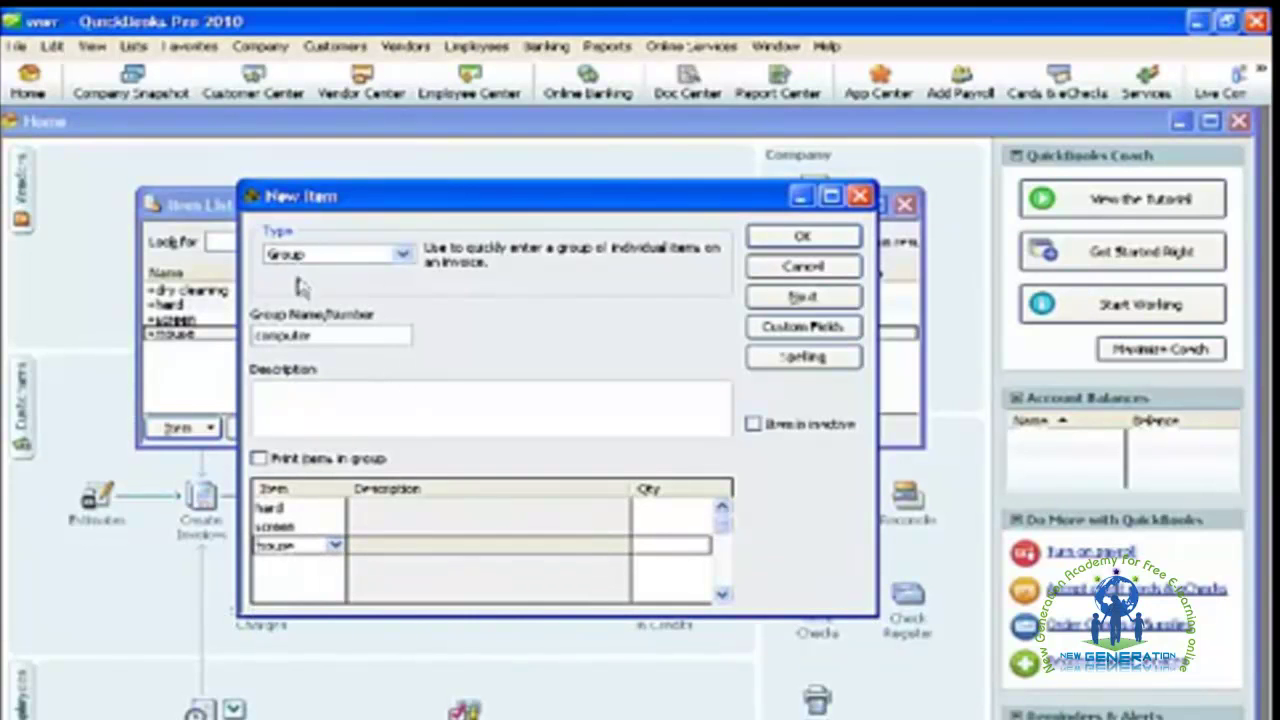
# - Set the group quantities to 5 for hard and 3 for screen, and save the computer group
pyautogui.click(645, 509)
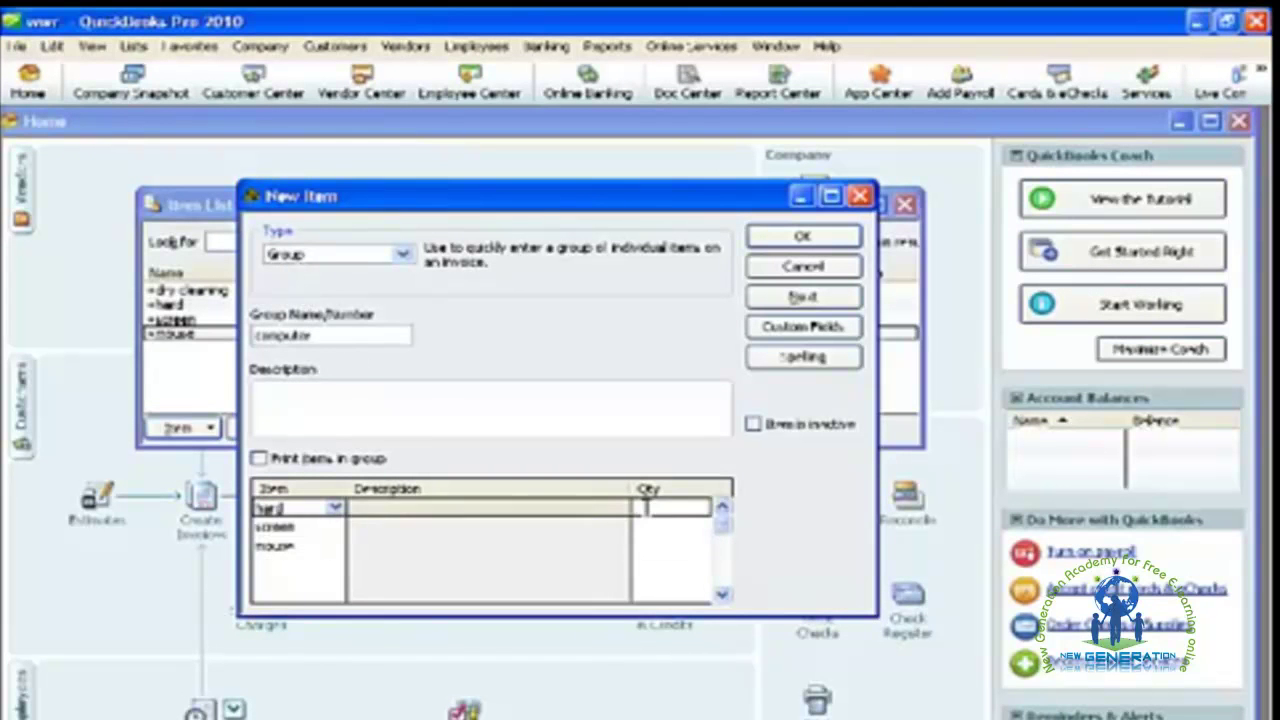
pyautogui.write('2')
pyautogui.click(681, 530)
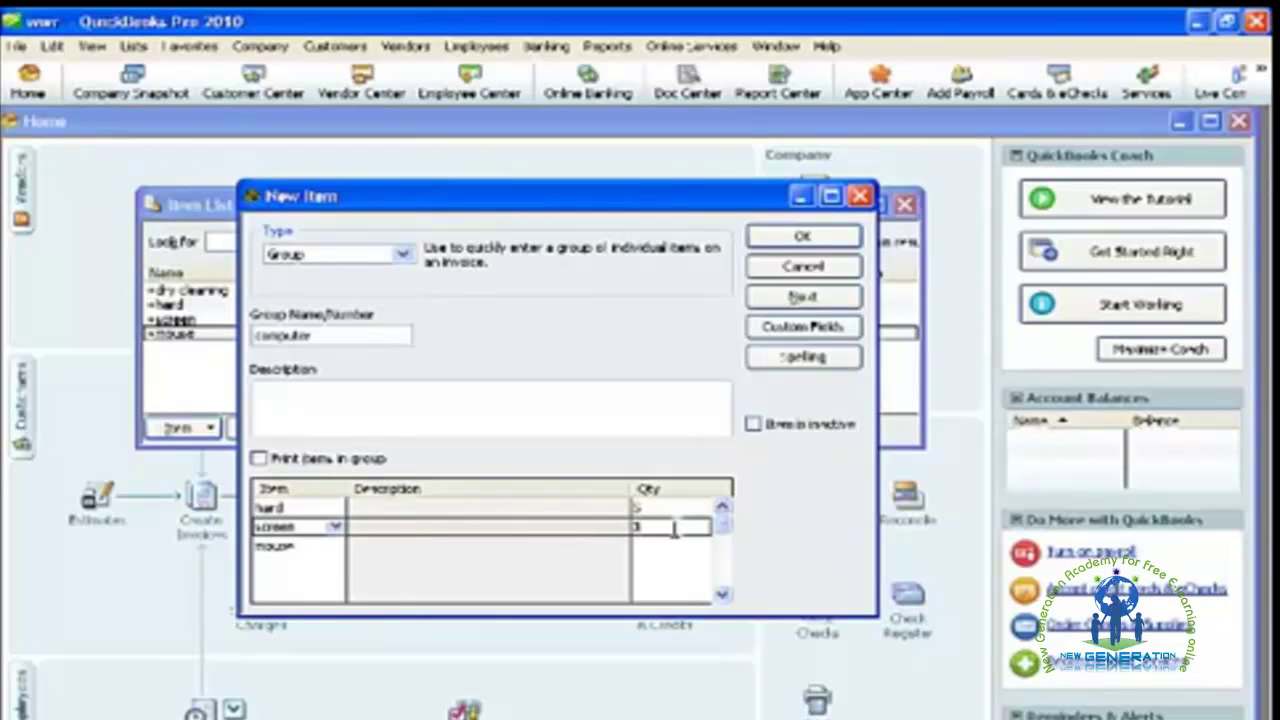
pyautogui.write('3')
pyautogui.click(612, 570)
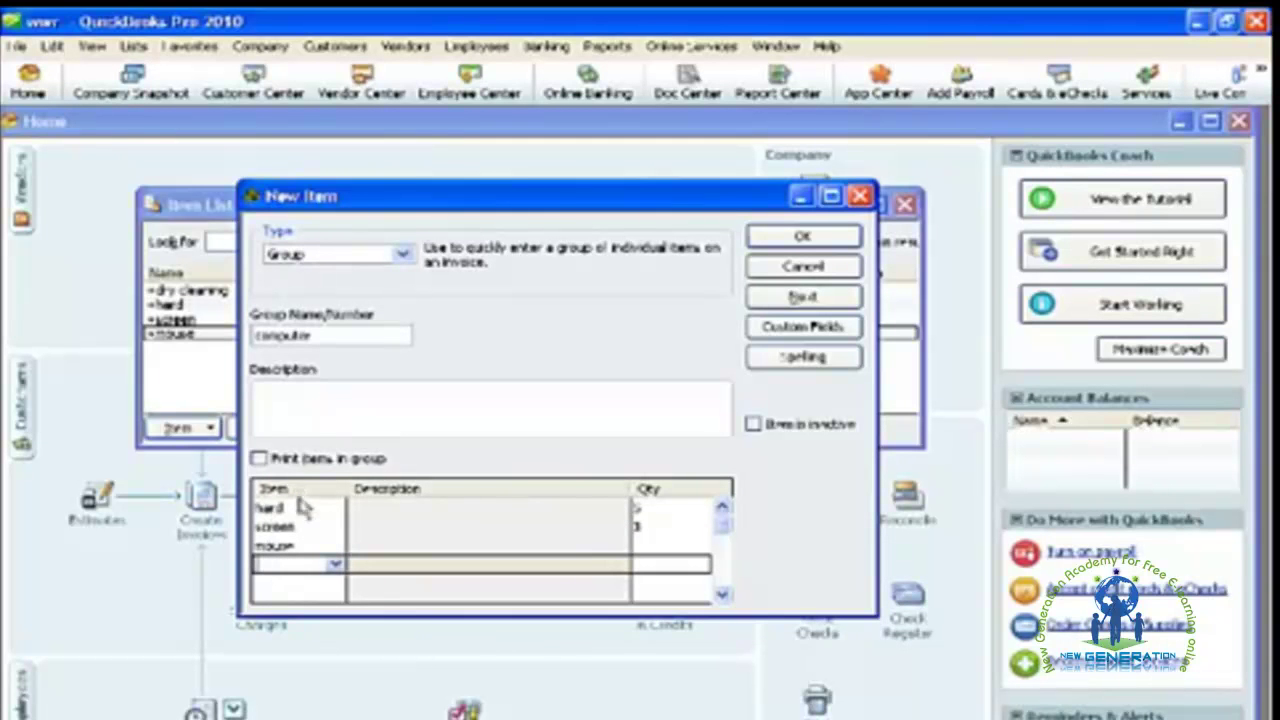
pyautogui.click(783, 240)
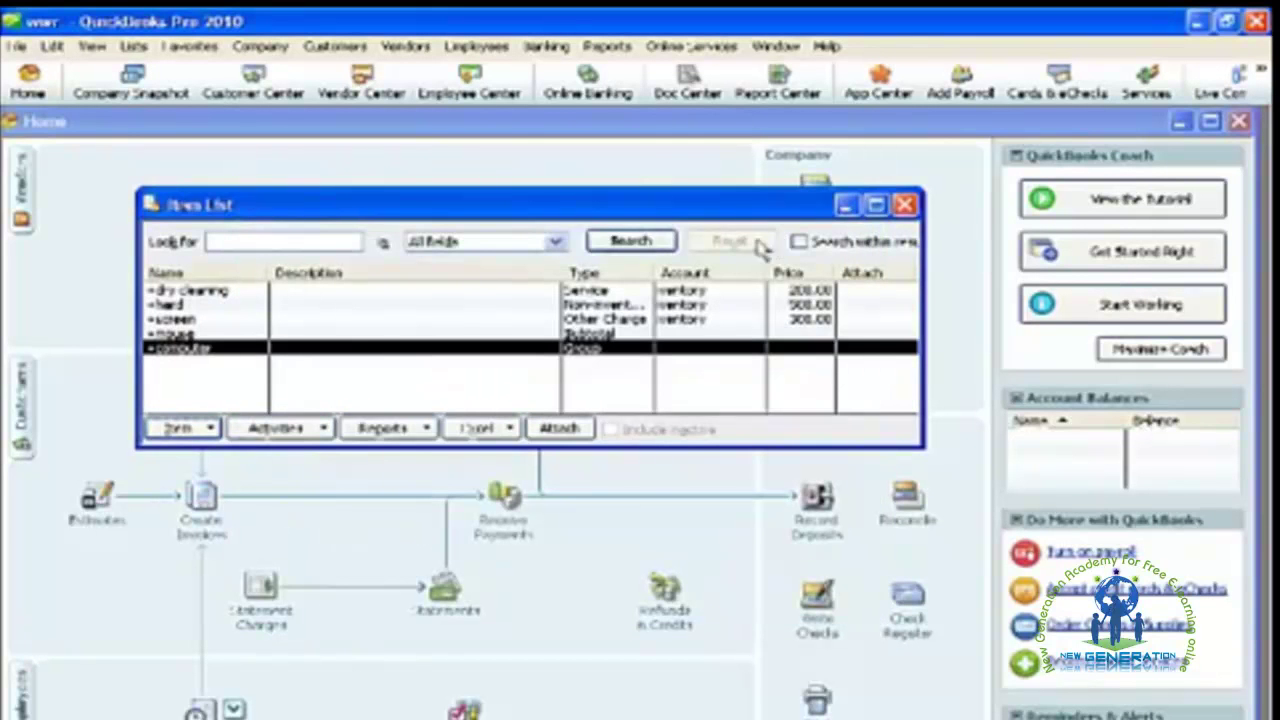
# - Start a new item of type Discount and name it "camera"
pyautogui.click(185, 428)
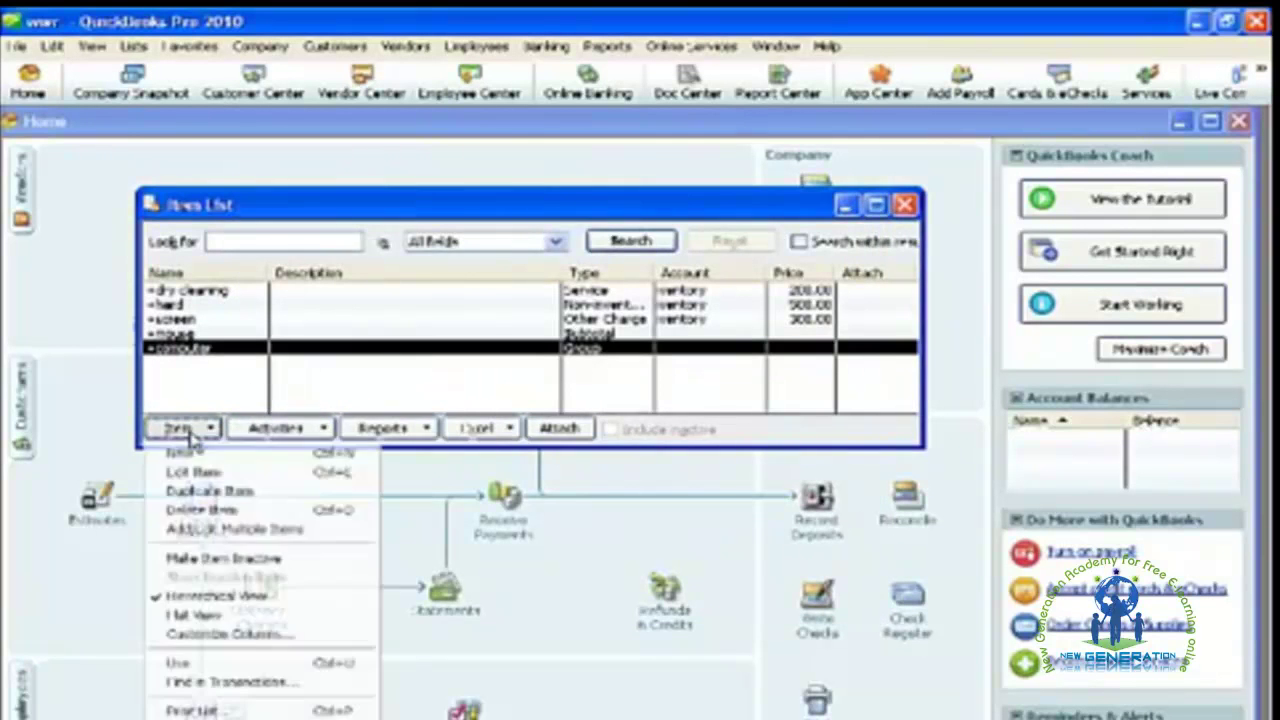
pyautogui.click(185, 455)
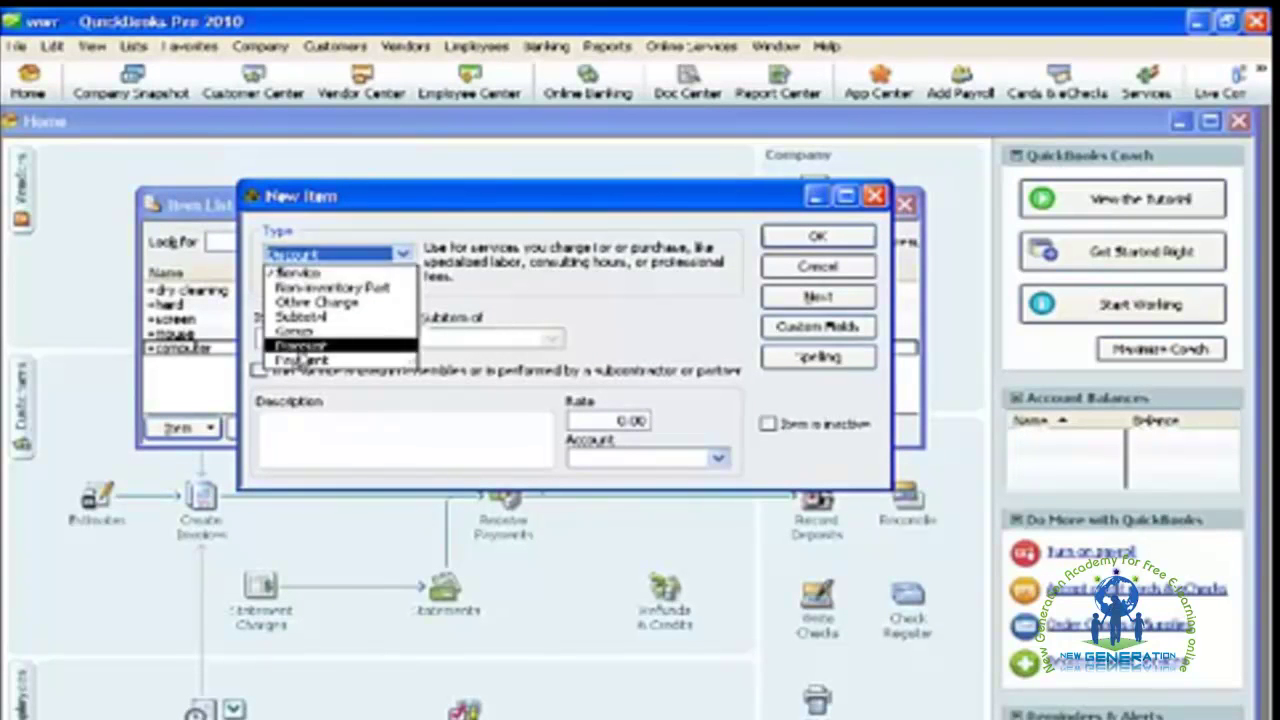
pyautogui.click(300, 346)
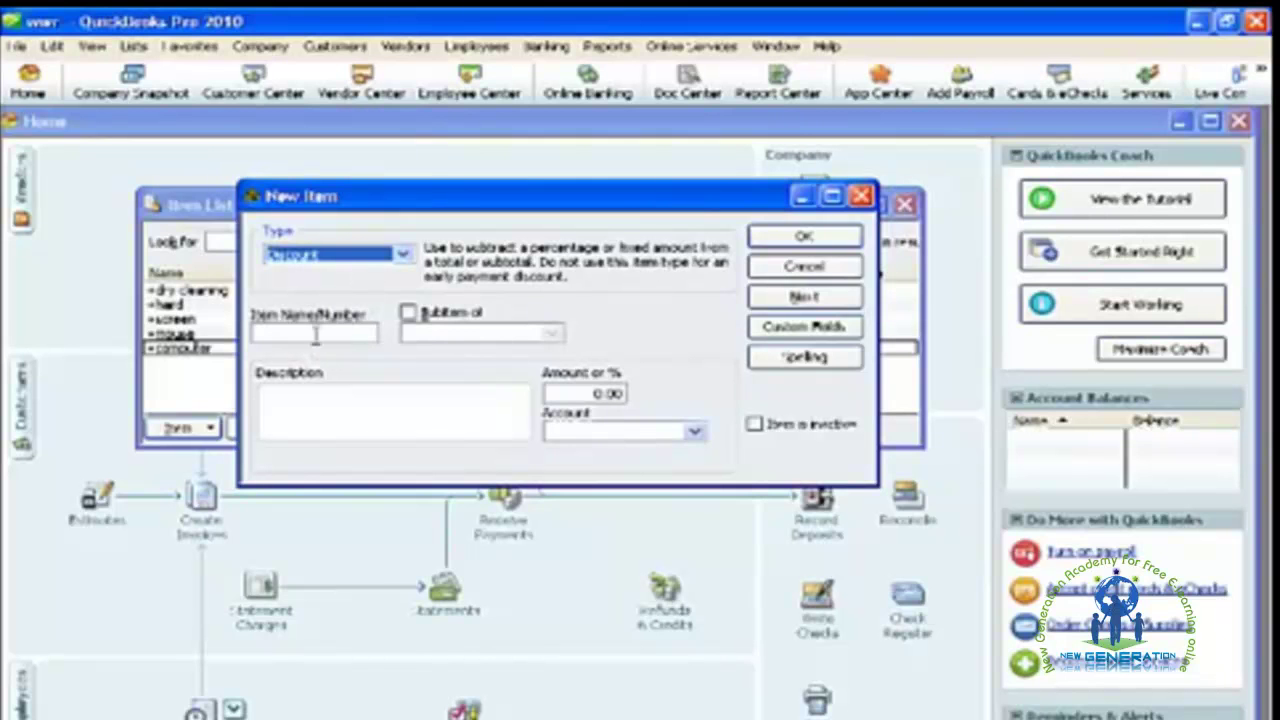
pyautogui.click(314, 333)
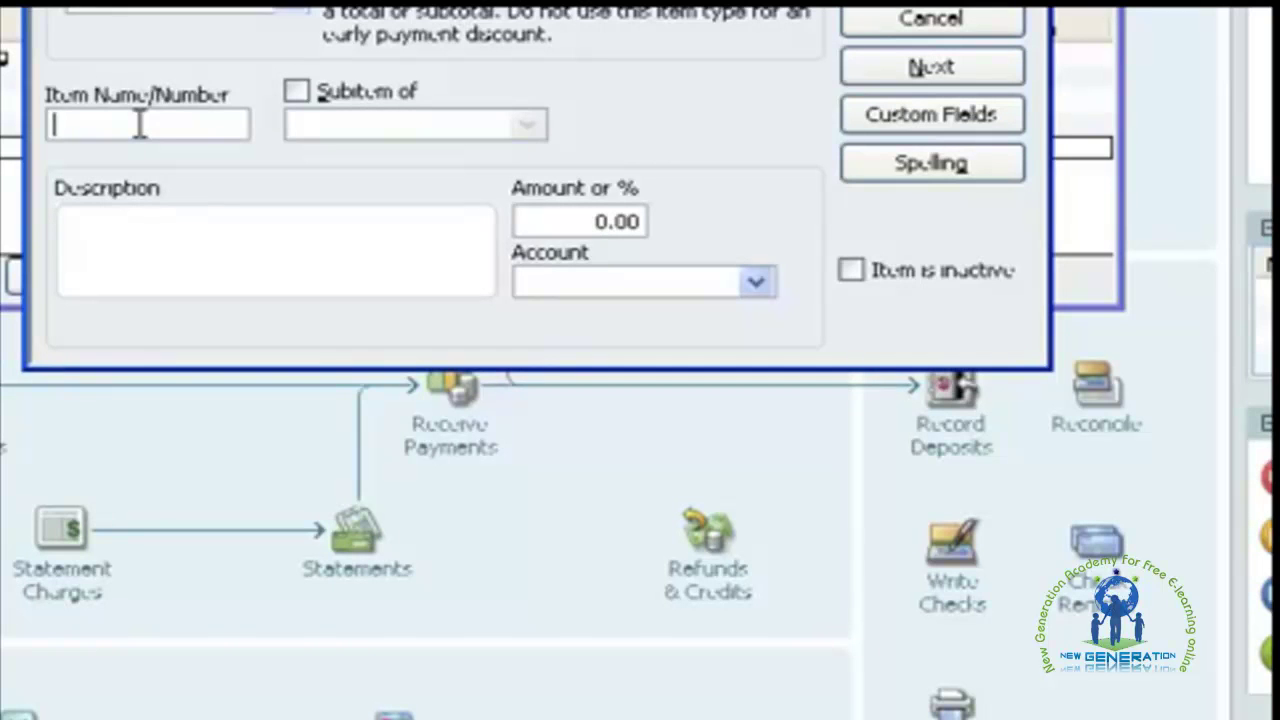
pyautogui.write('camera')
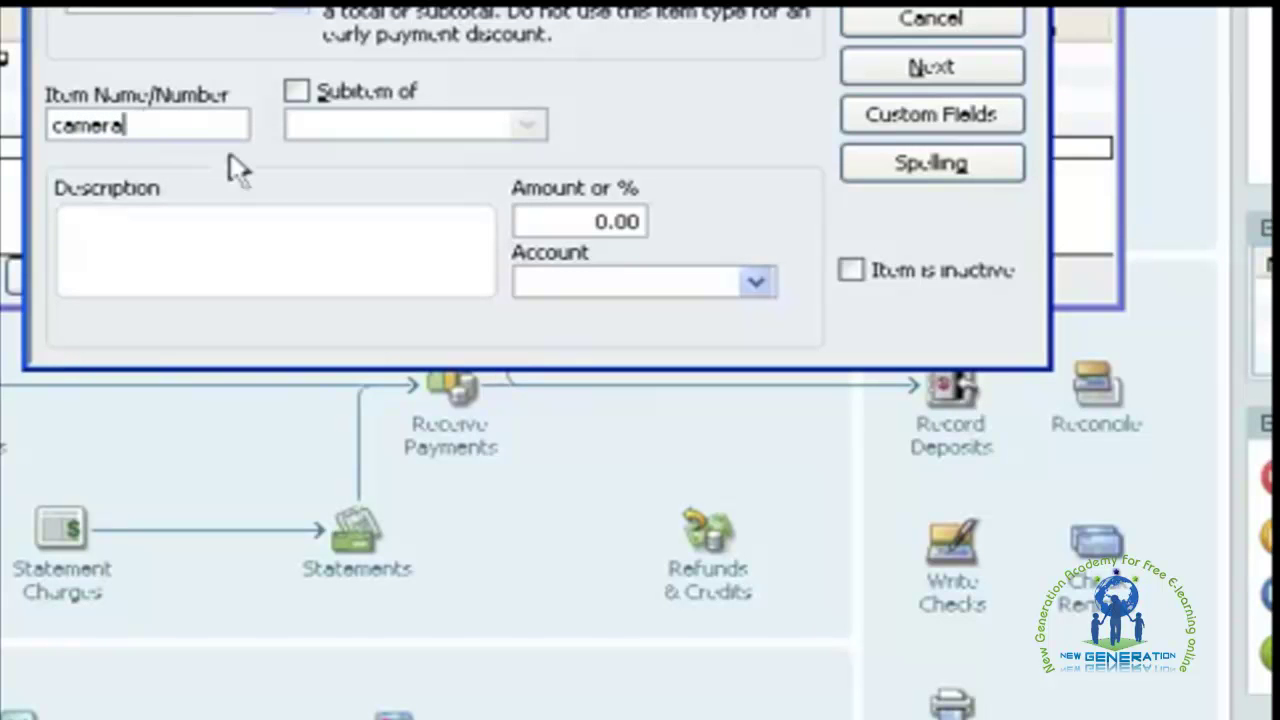
pyautogui.click(296, 91)
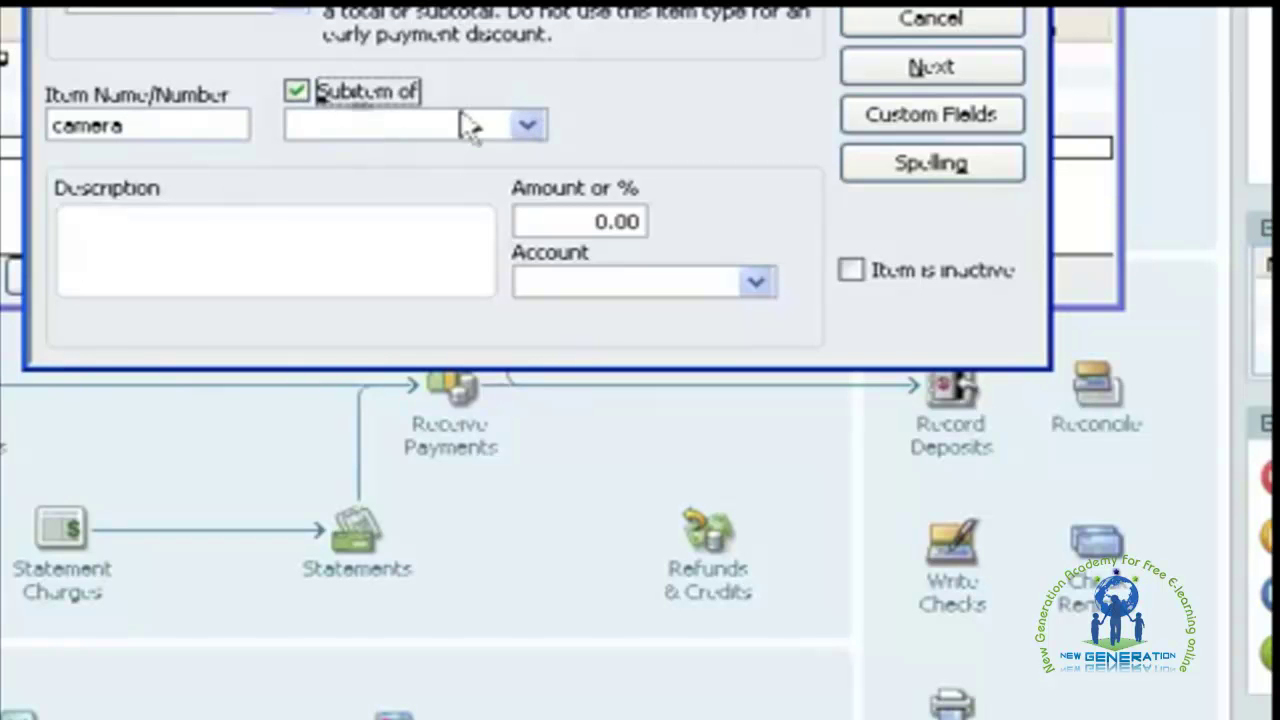
pyautogui.click(540, 123)
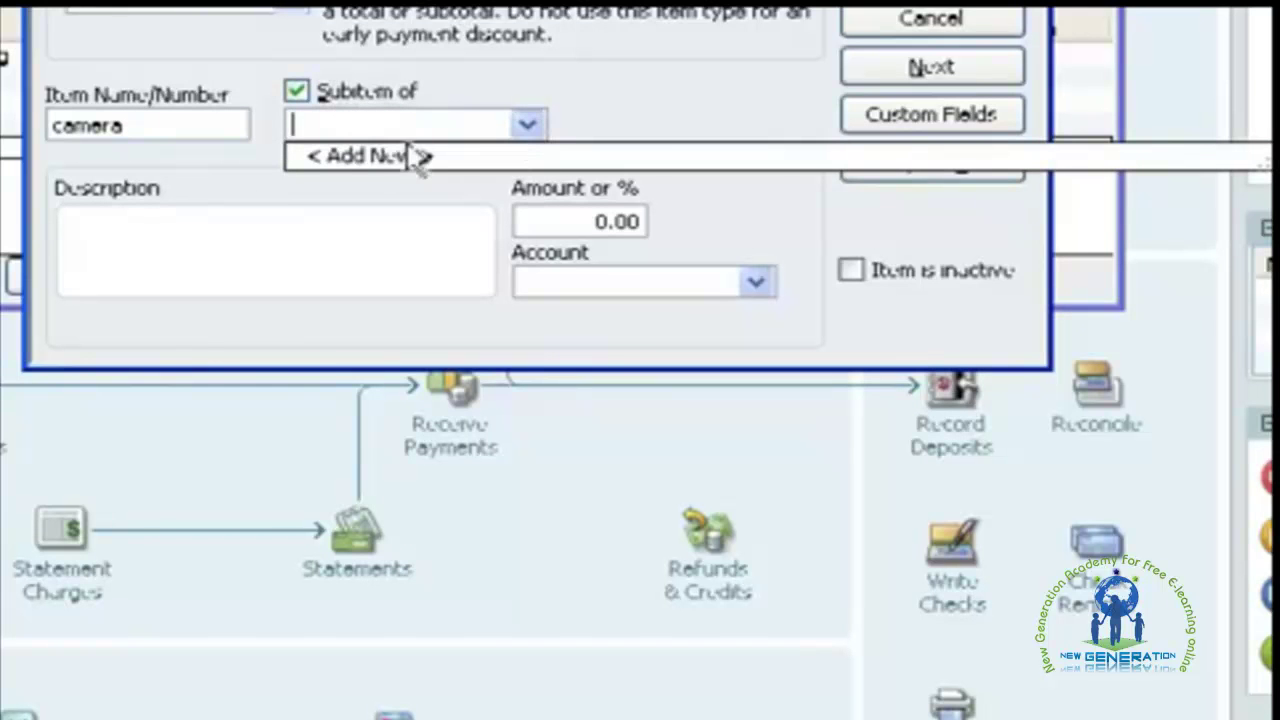
pyautogui.click(328, 95)
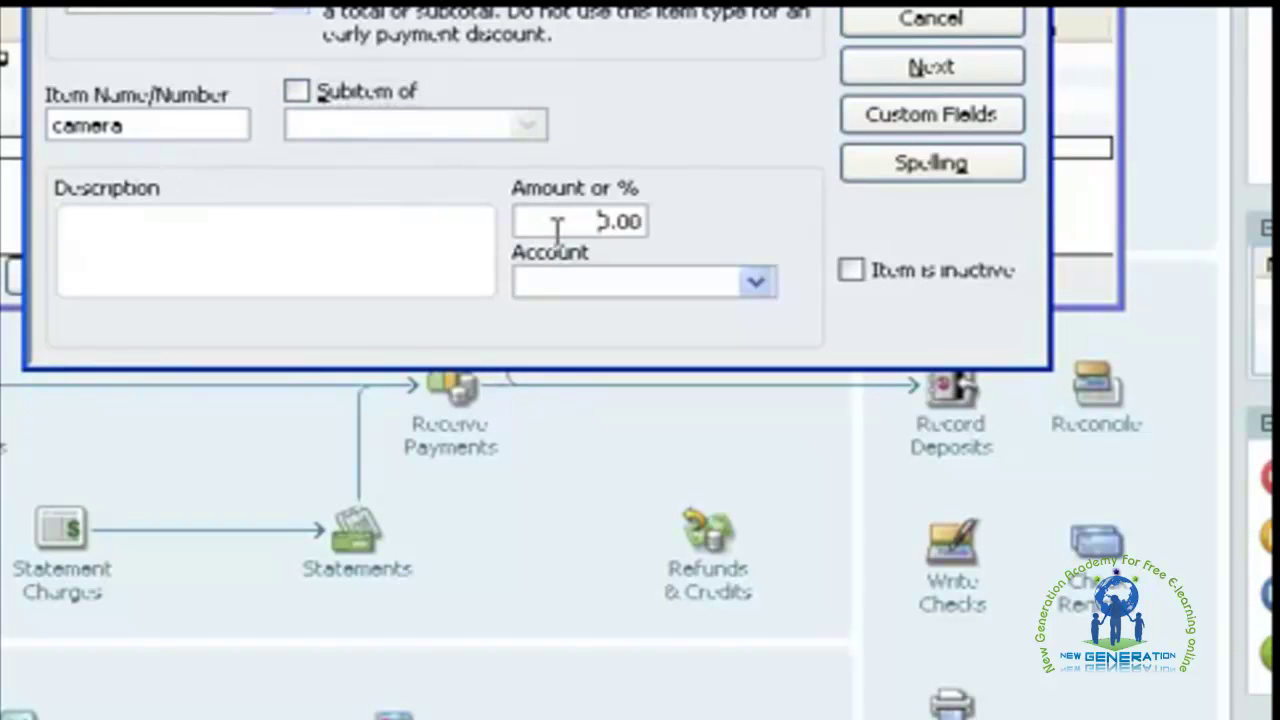
# - Set the camera discount's amount to 20, assign it to the Iventory account and save the item
pyautogui.moveTo(554, 229); pyautogui.dragTo(648, 226)
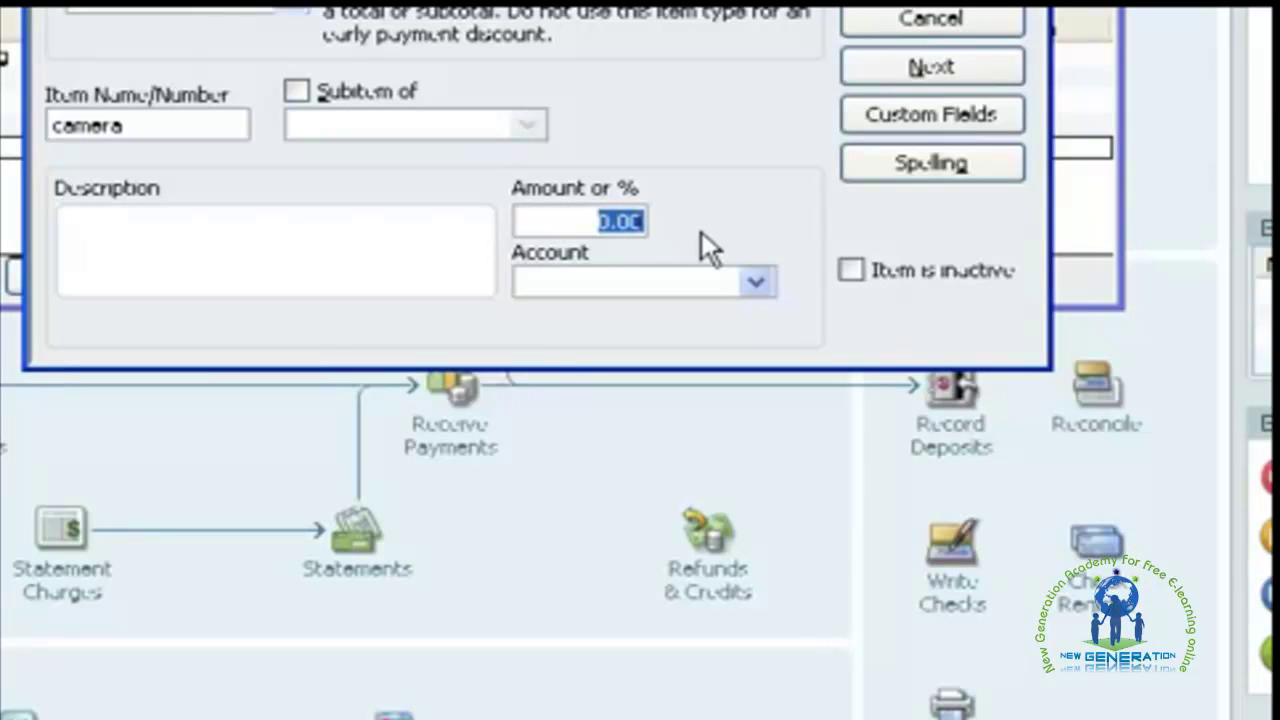
pyautogui.write('20')
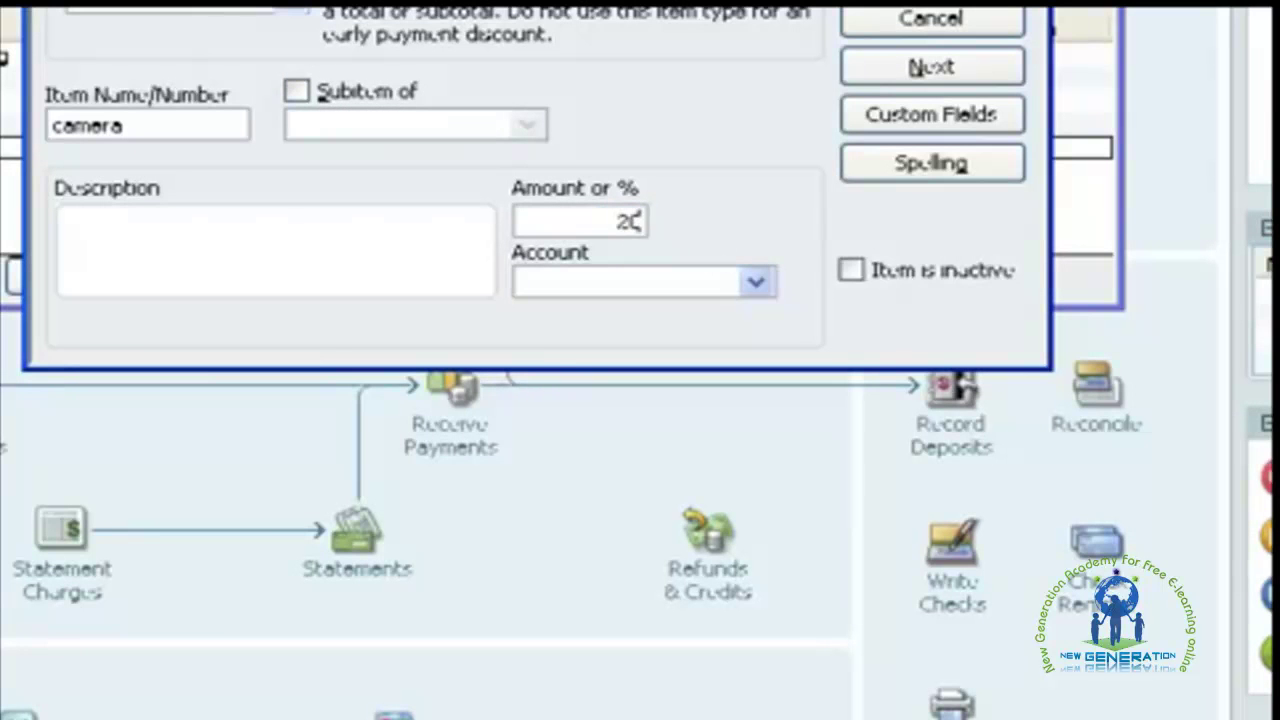
pyautogui.click(728, 281)
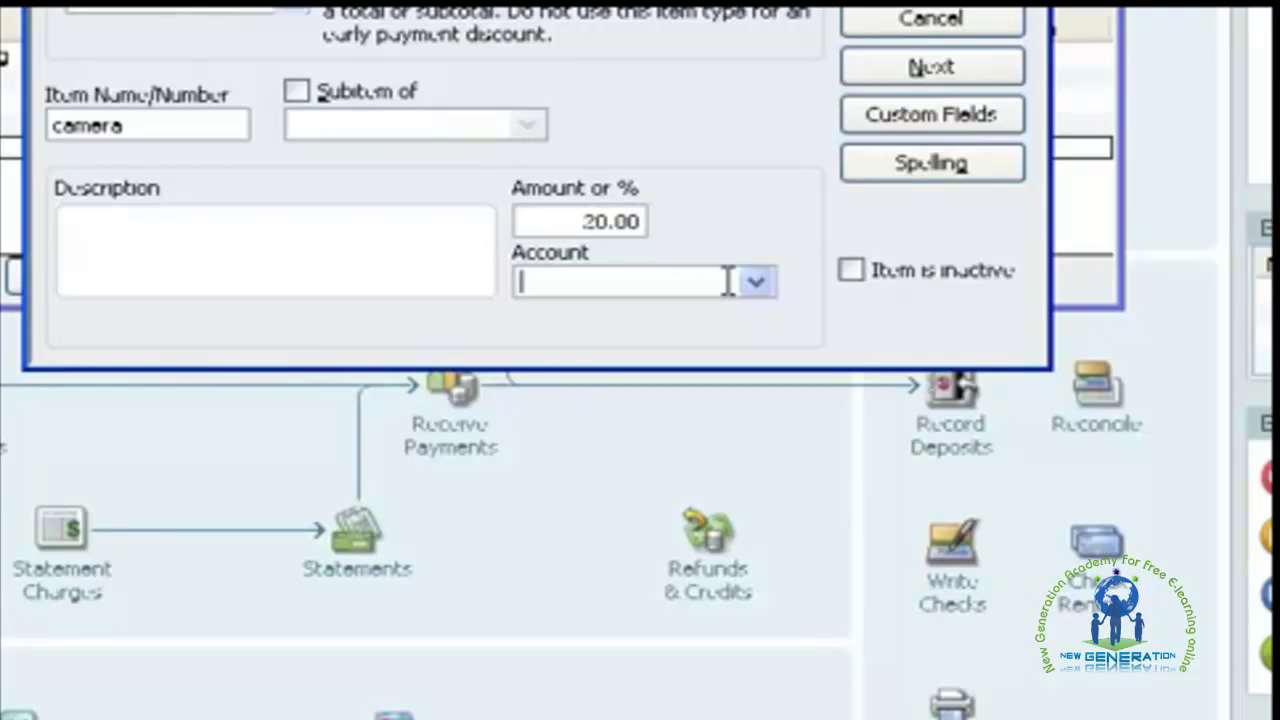
pyautogui.write('Insurance Expense')
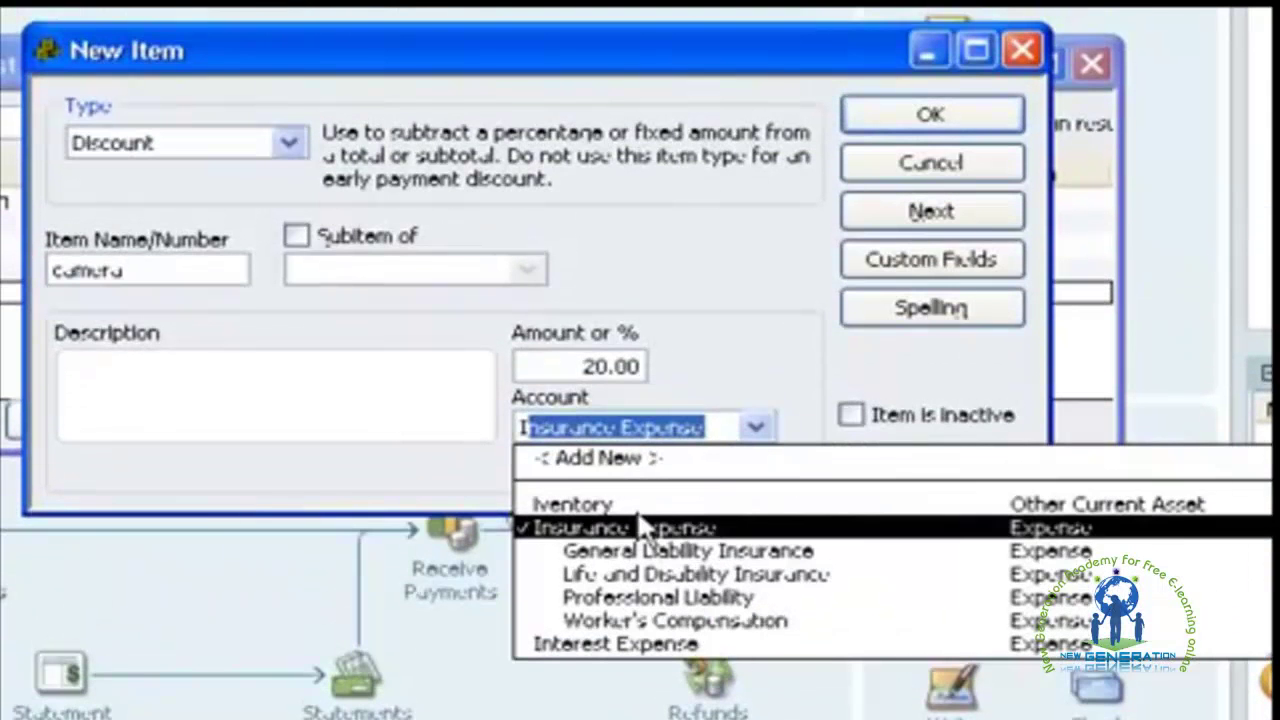
pyautogui.click(620, 505)
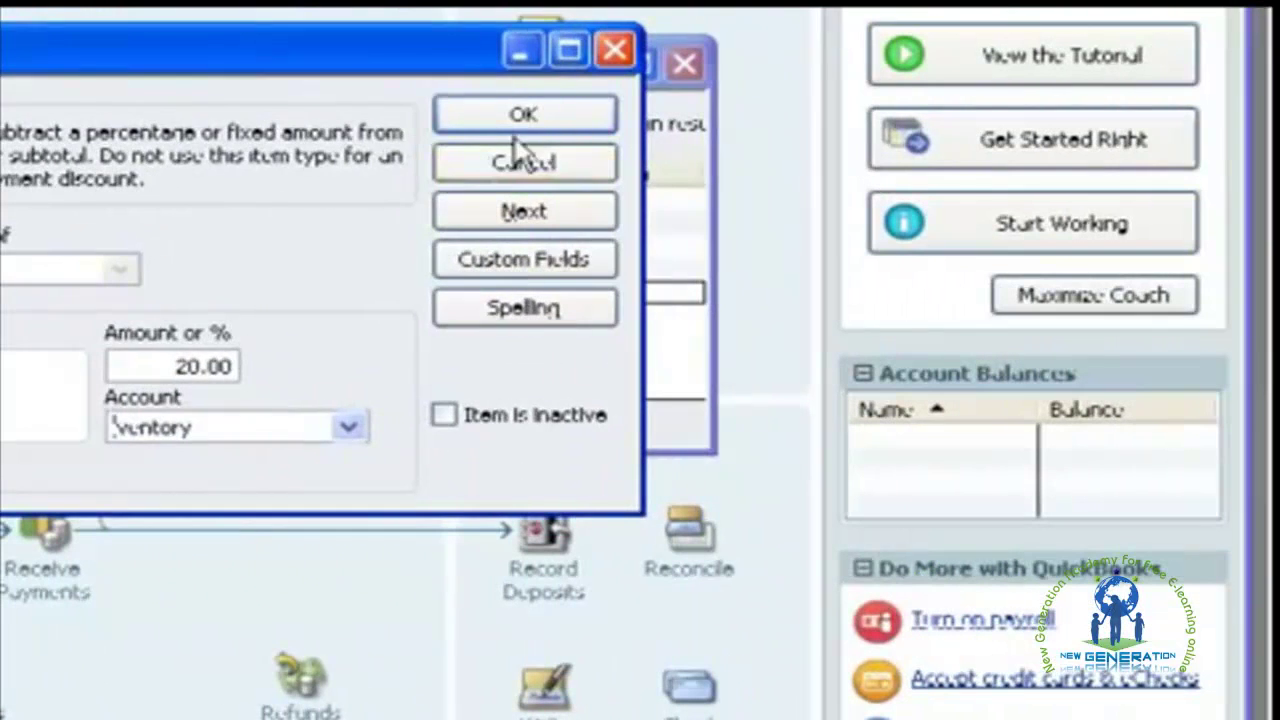
pyautogui.click(535, 133)
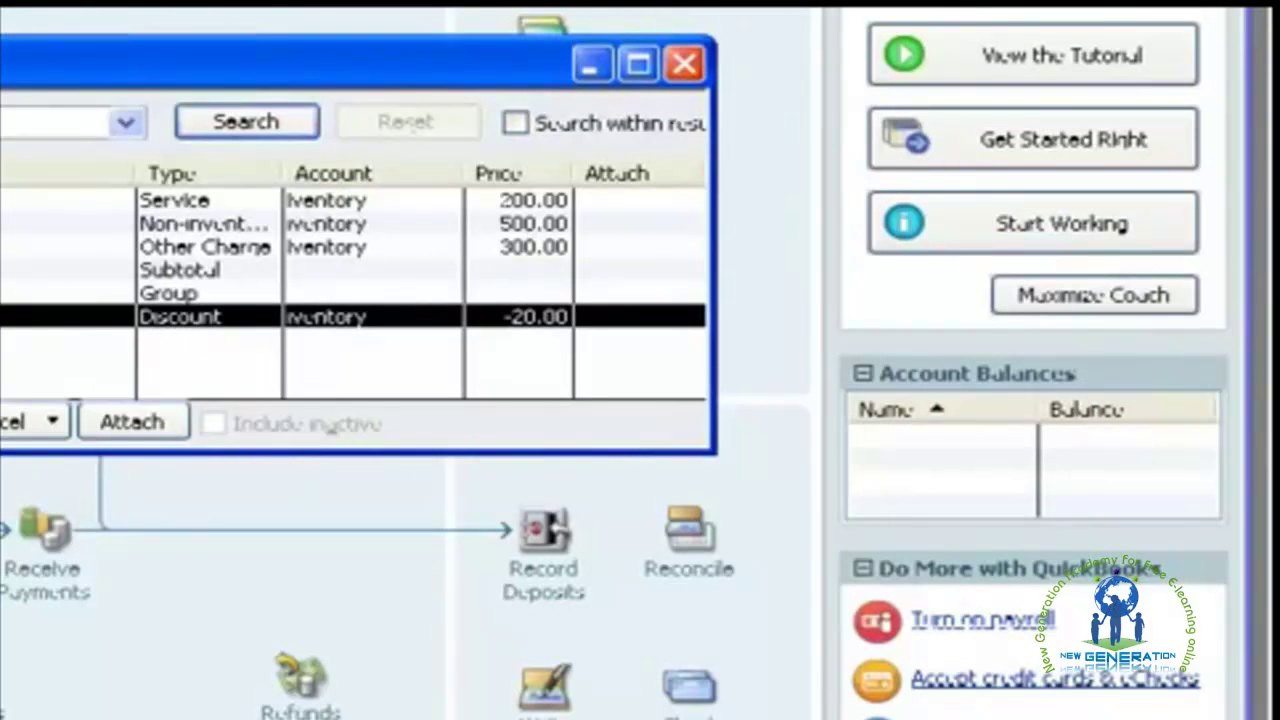
# - Start a new item of type Payment and name it "cd room"
pyautogui.hotkey('ctrl', 'n')
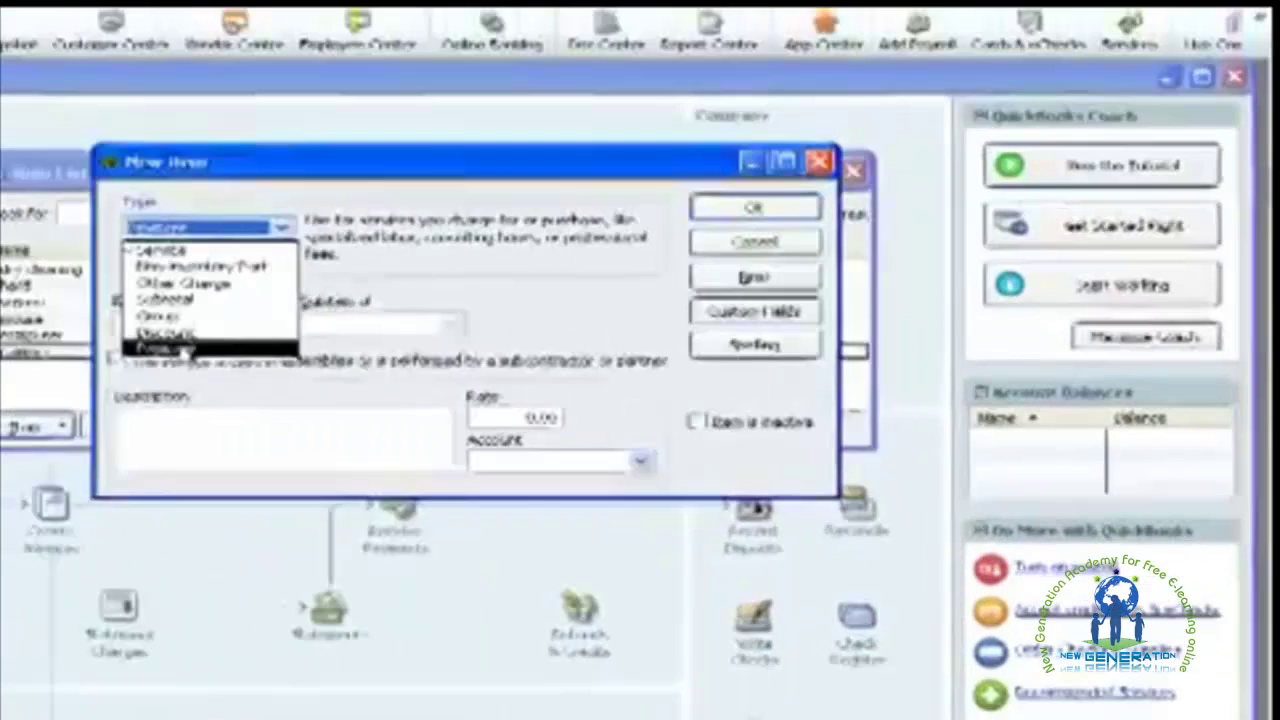
pyautogui.click(186, 340)
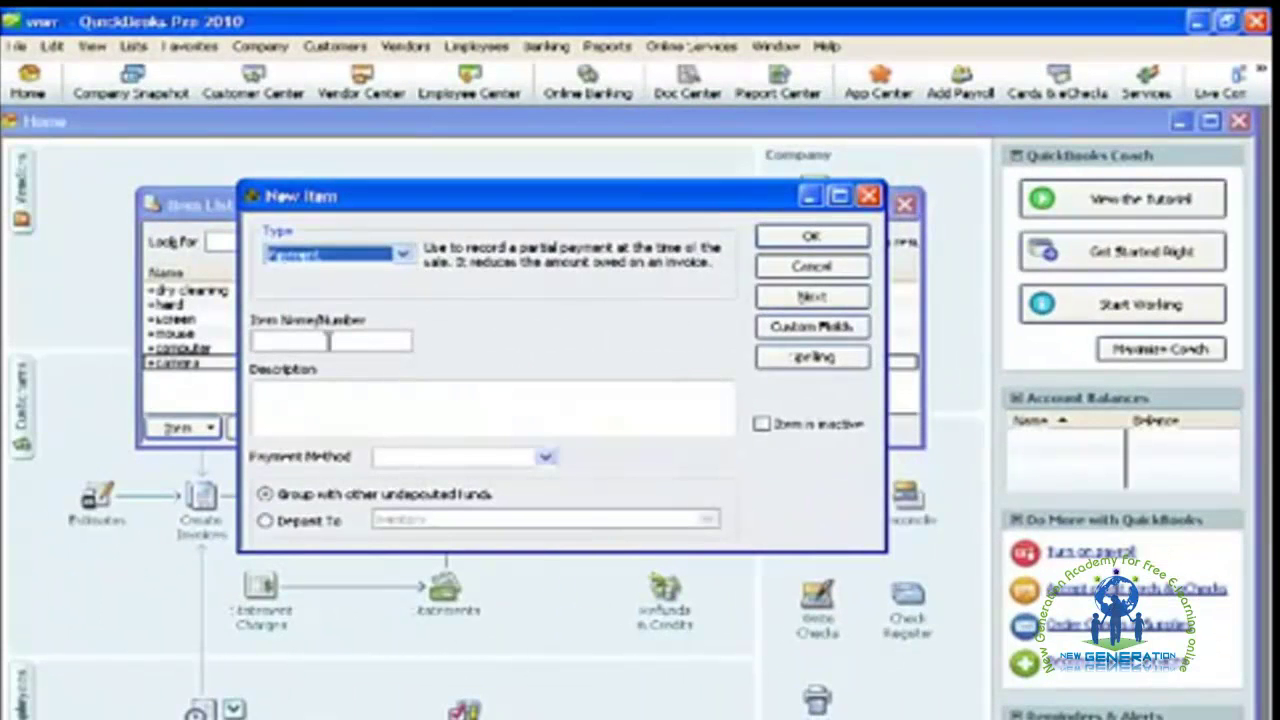
pyautogui.click(328, 340)
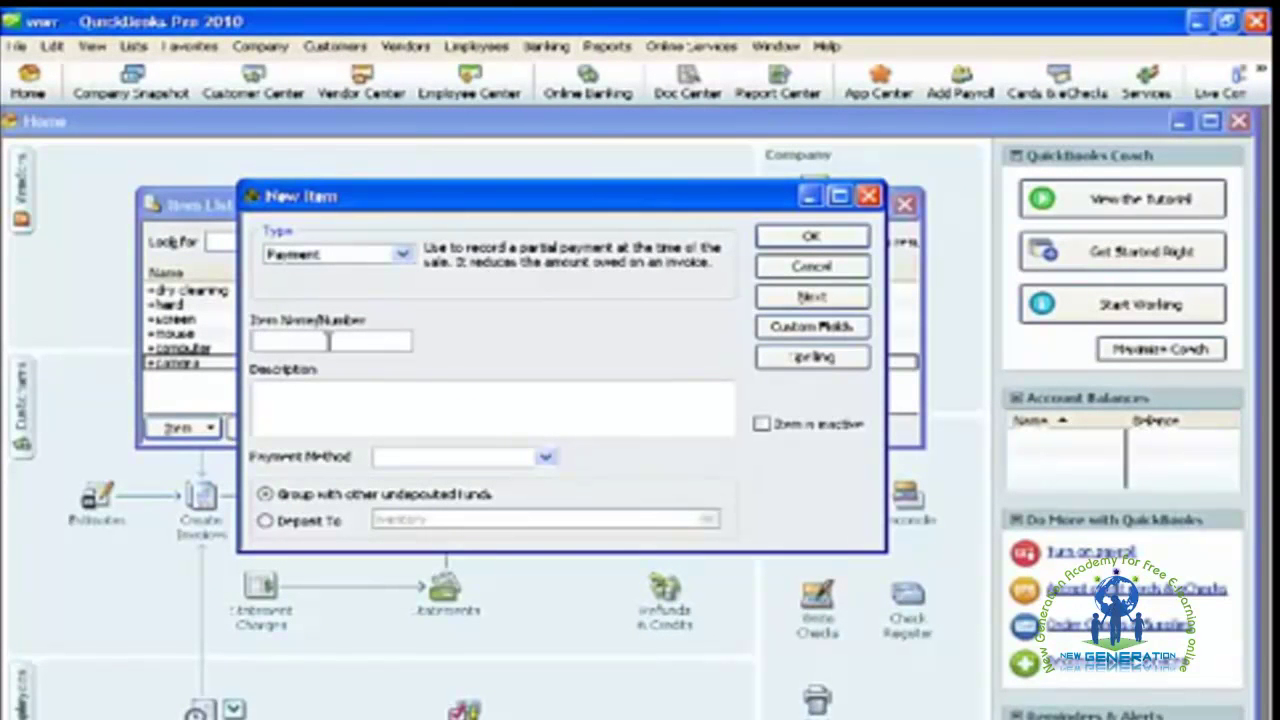
pyautogui.write('cd rom')
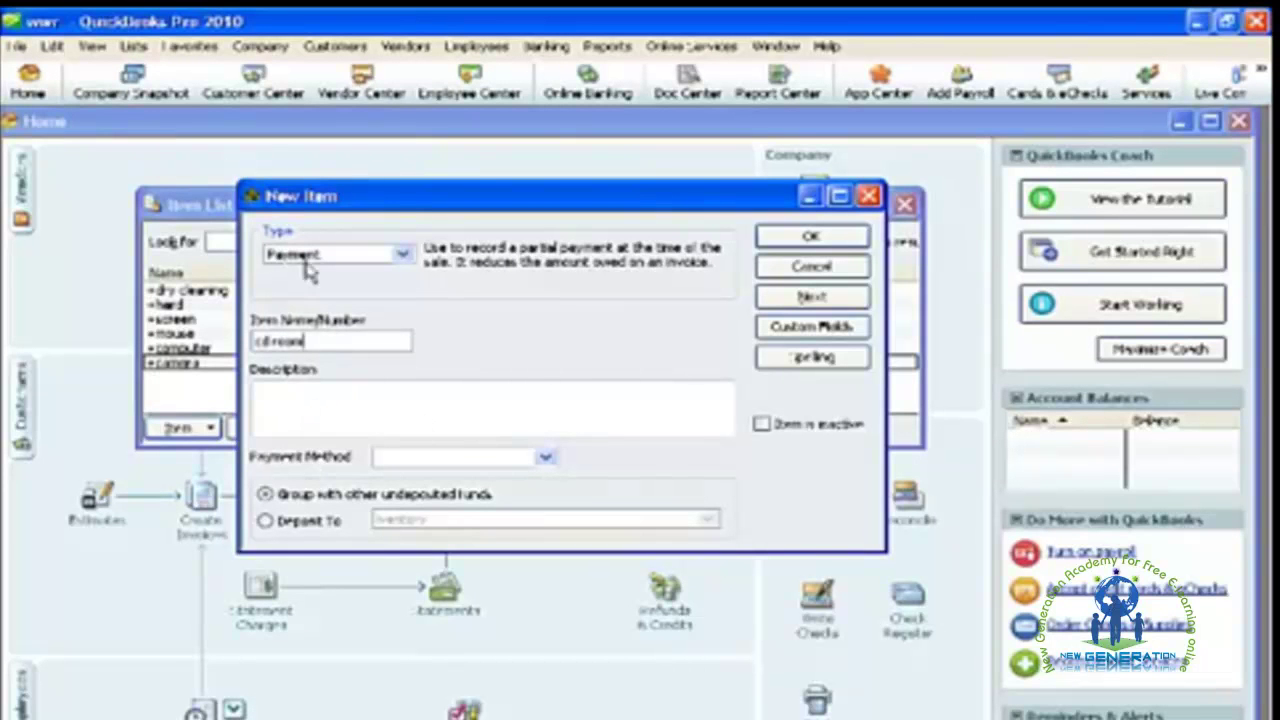
# - Set the payment item's payment method to Cash, leave its description empty and save it to the item list
pyautogui.click(545, 458)
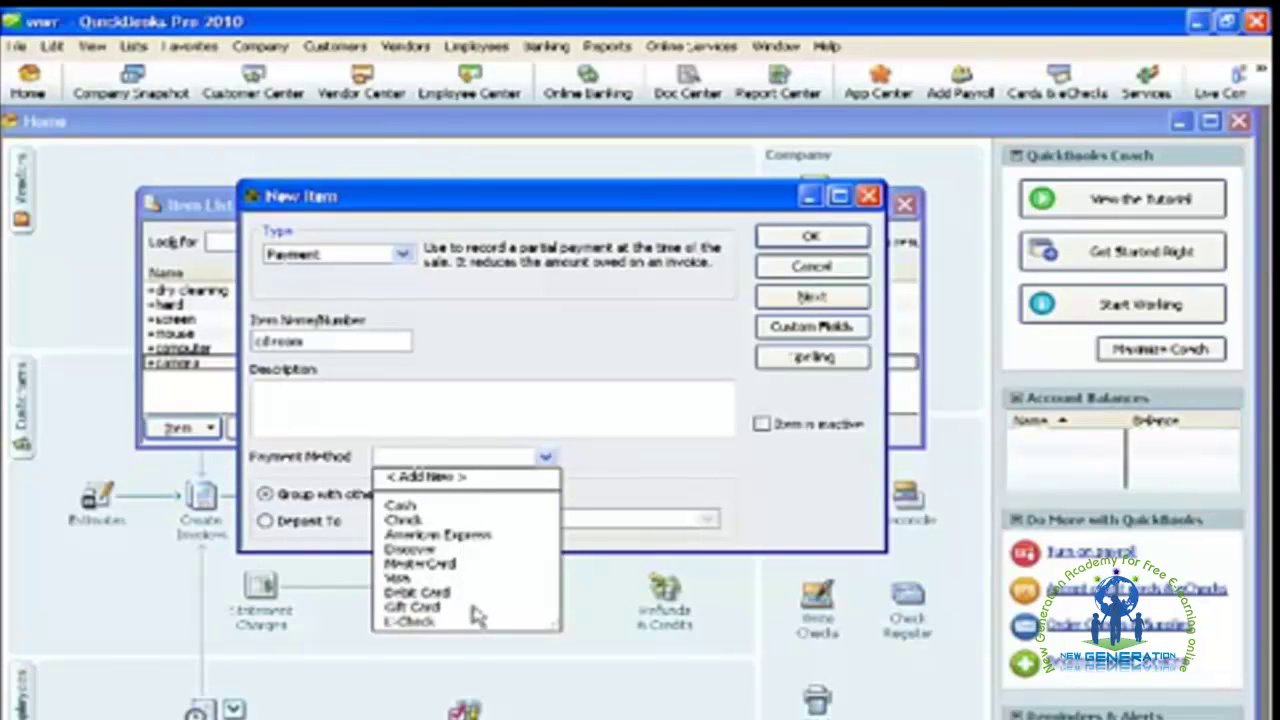
pyautogui.click(415, 507)
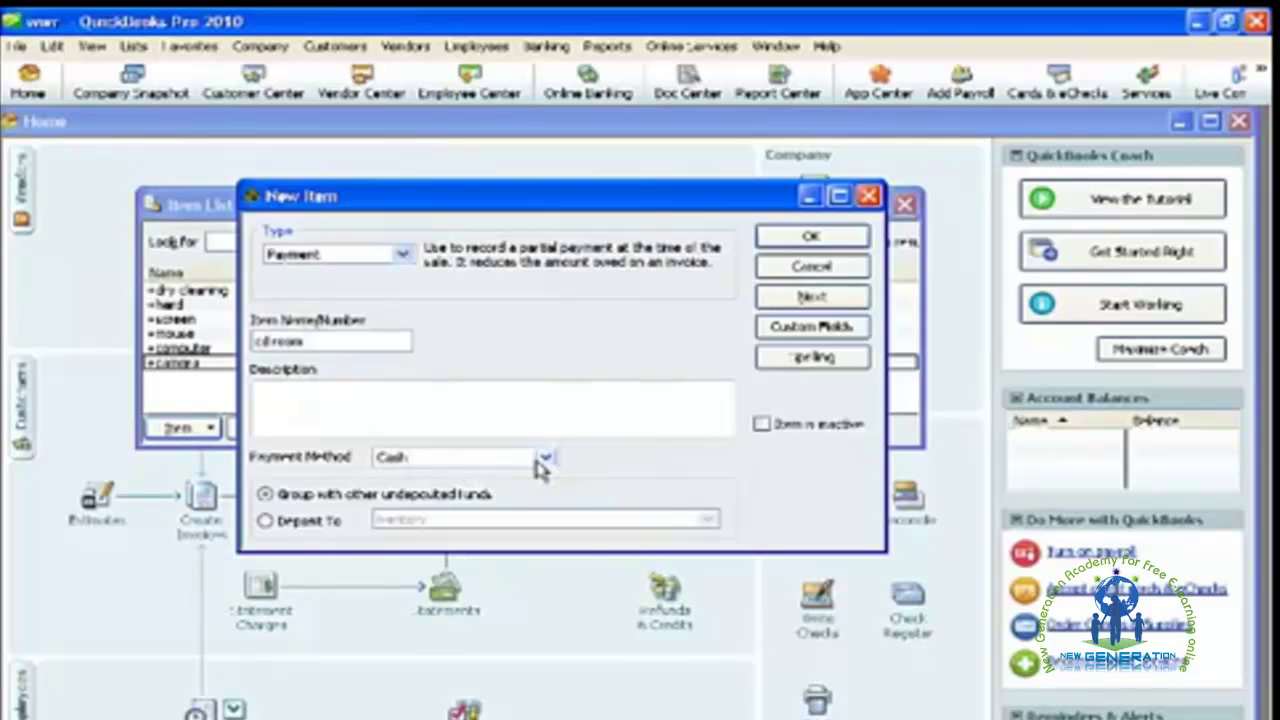
pyautogui.click(350, 410)
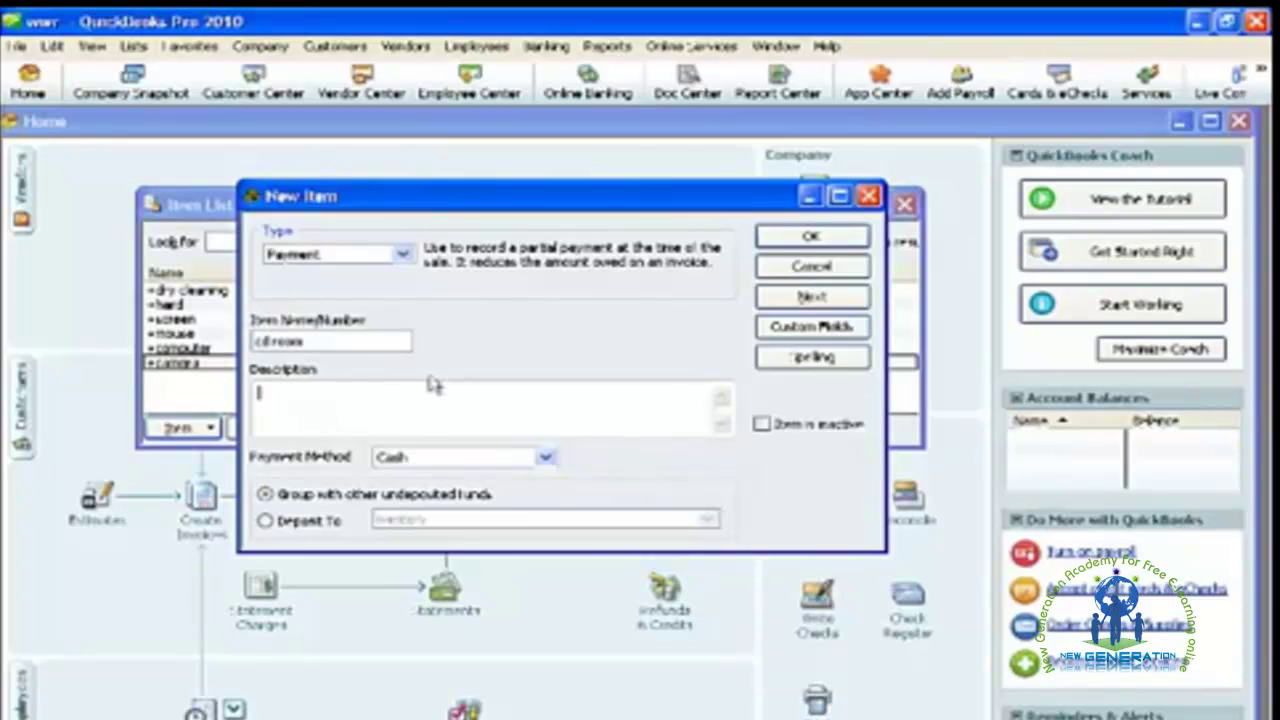
pyautogui.click(778, 249)
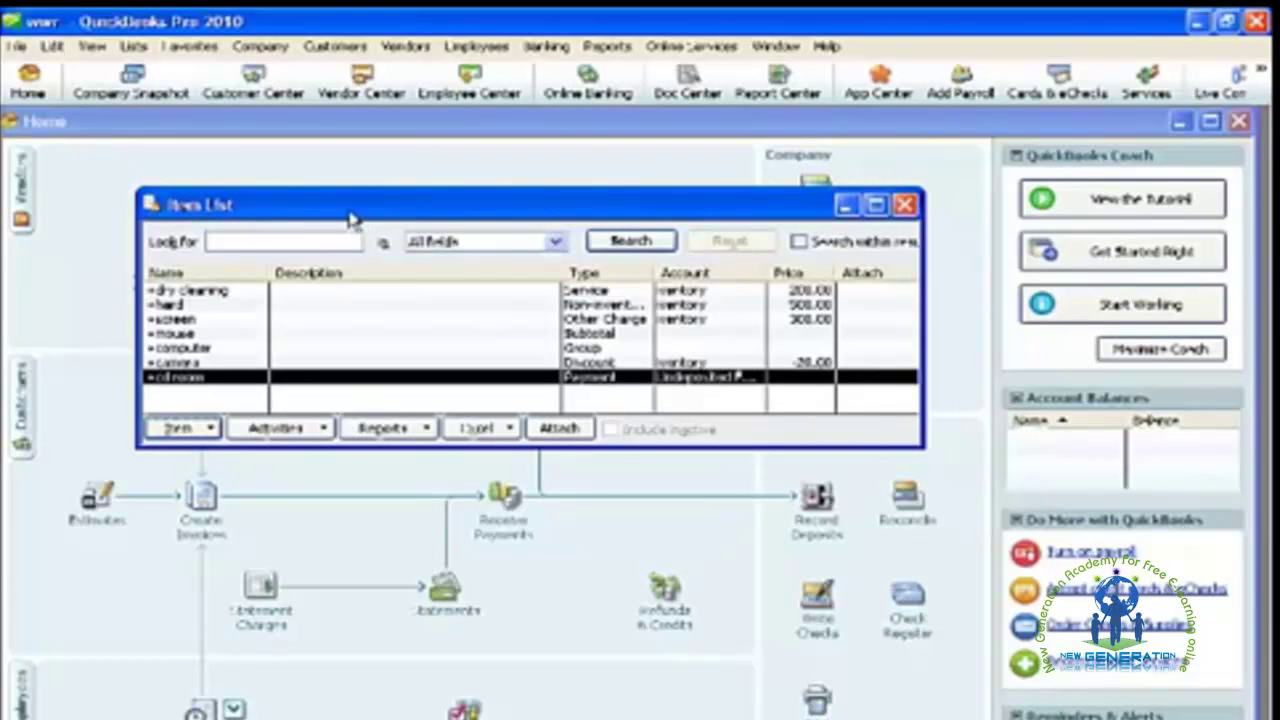
# - Close the item list, open the Price Level List and reposition its window over the home page
pyautogui.click(904, 205)
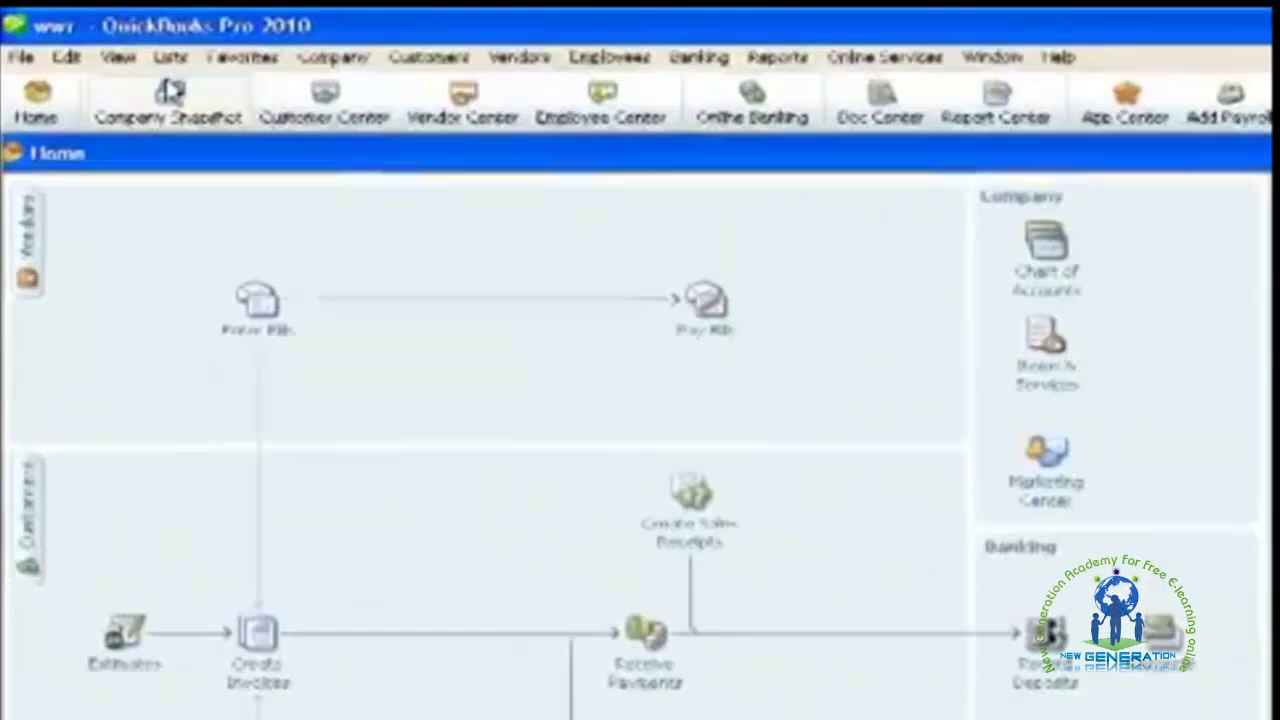
pyautogui.click(133, 46)
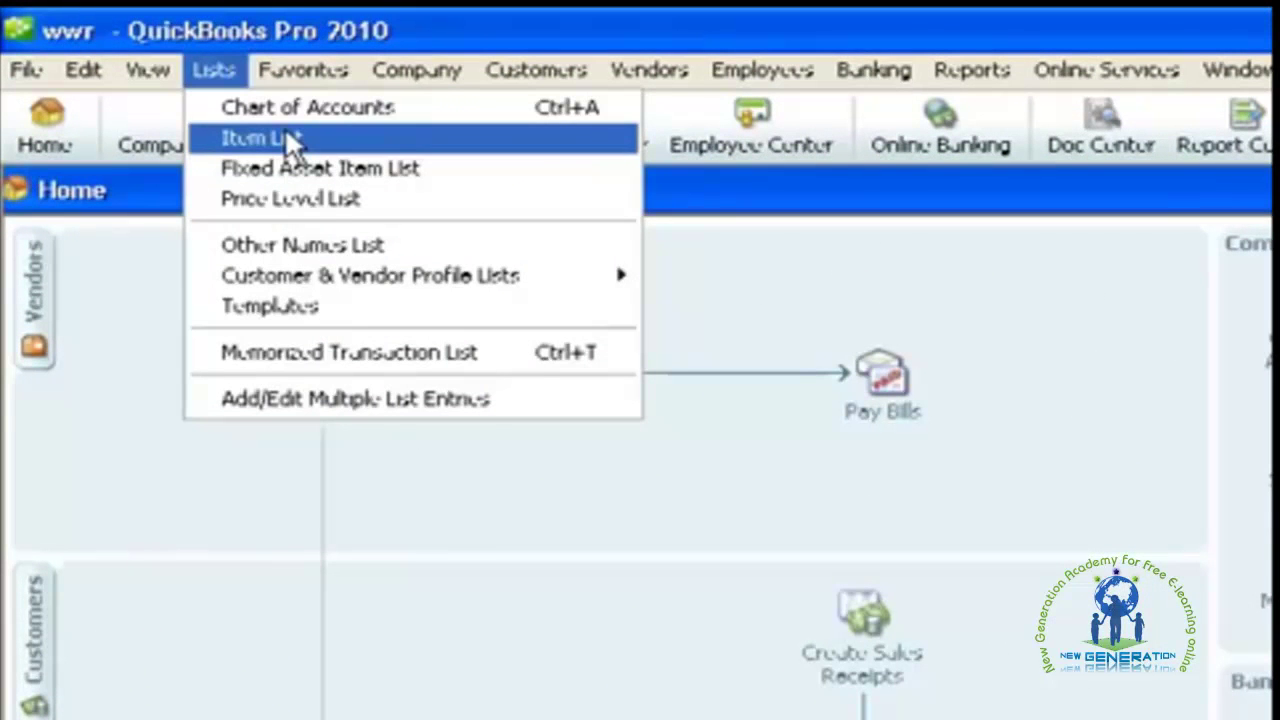
pyautogui.click(255, 205)
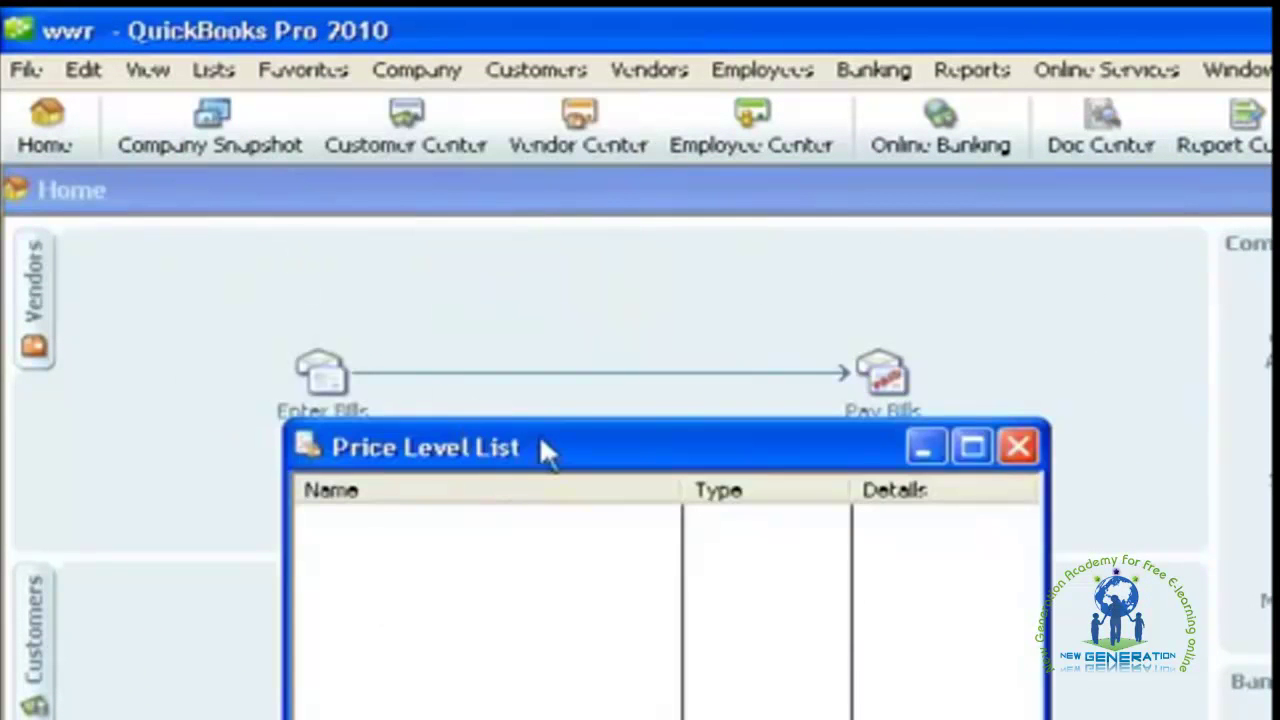
pyautogui.moveTo(543, 449); pyautogui.dragTo(785, 390)
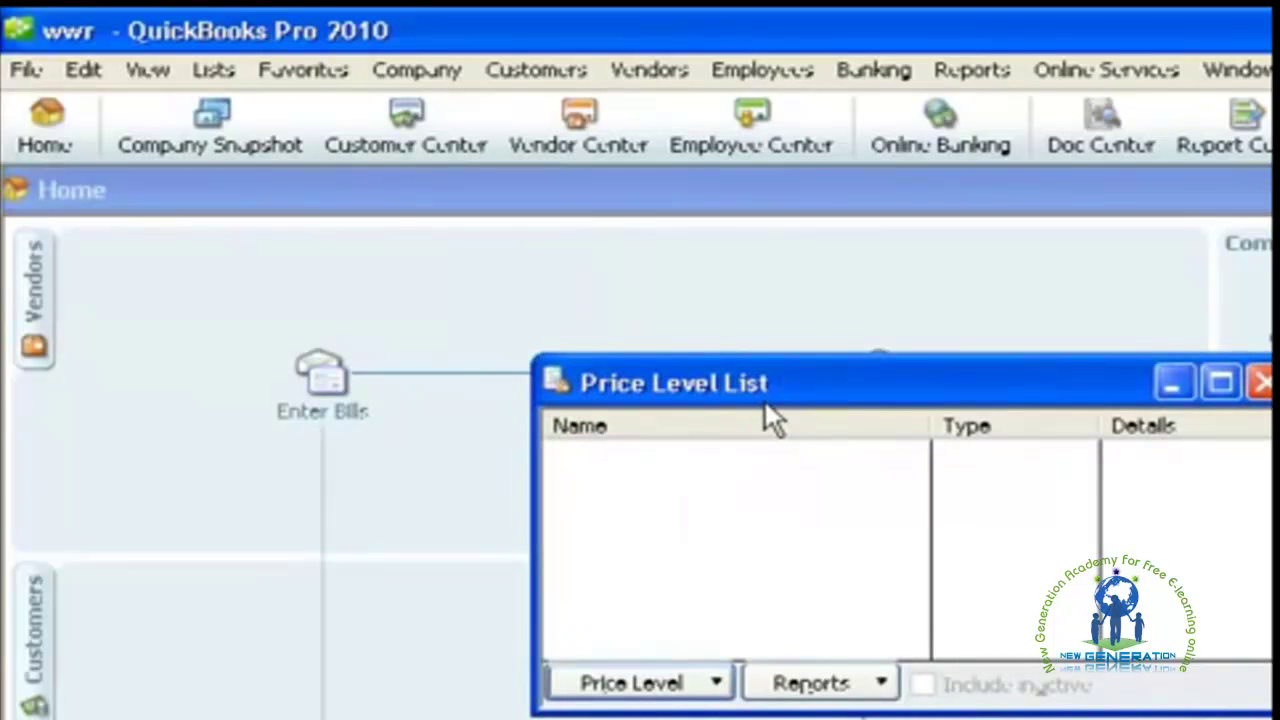
pyautogui.moveTo(790, 385); pyautogui.dragTo(670, 384)
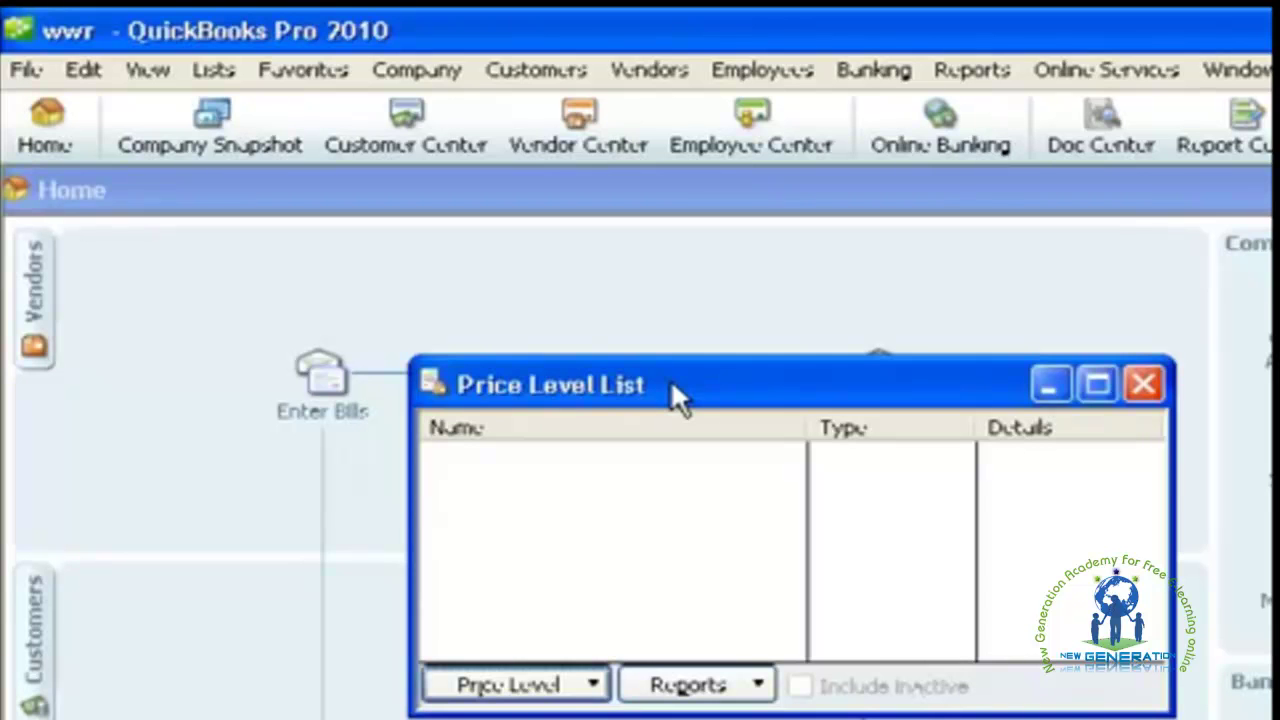
# - Start a new price level, move its window clear of the Price Level List and name it "a"
pyautogui.click(566, 690)
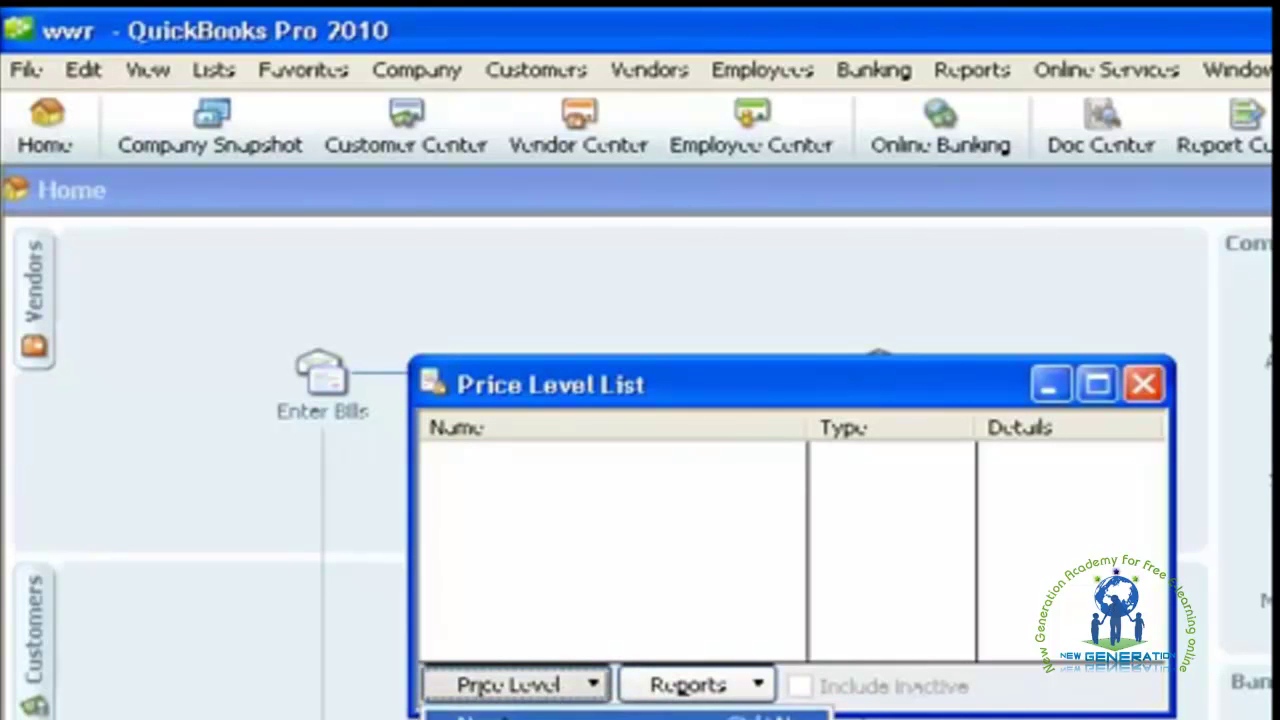
pyautogui.click(485, 716)
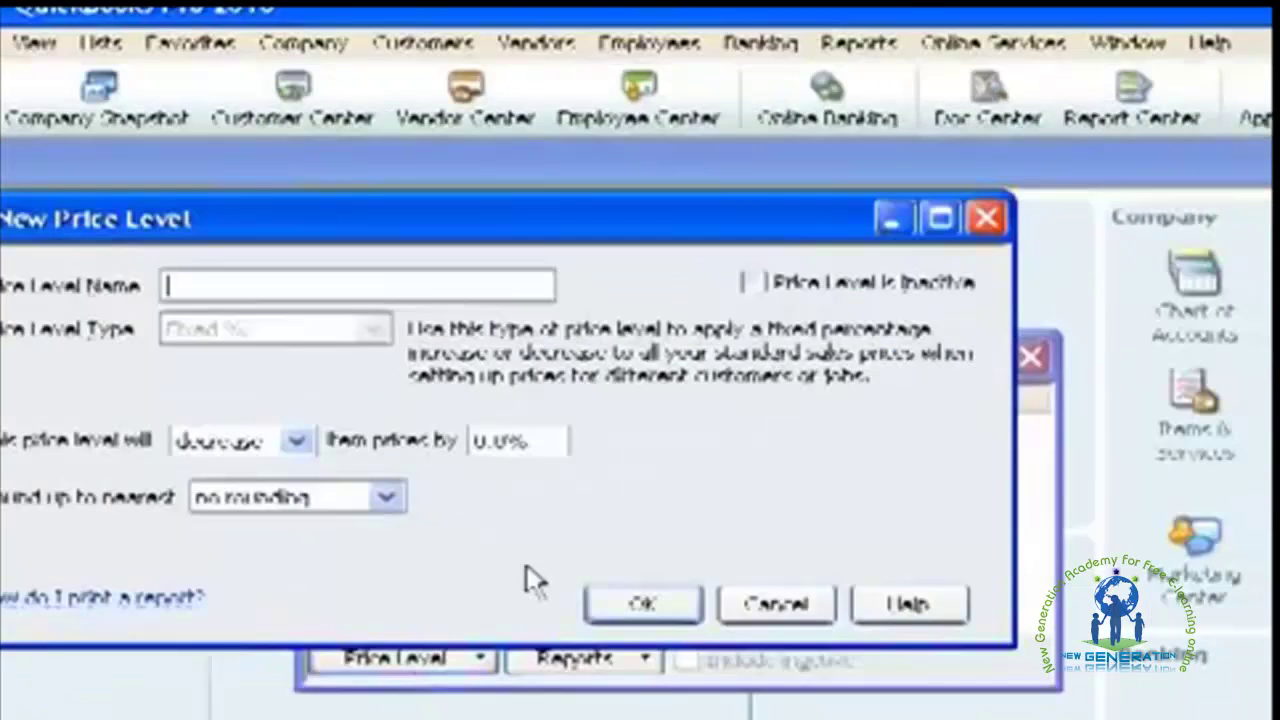
pyautogui.moveTo(568, 162); pyautogui.dragTo(619, 624)
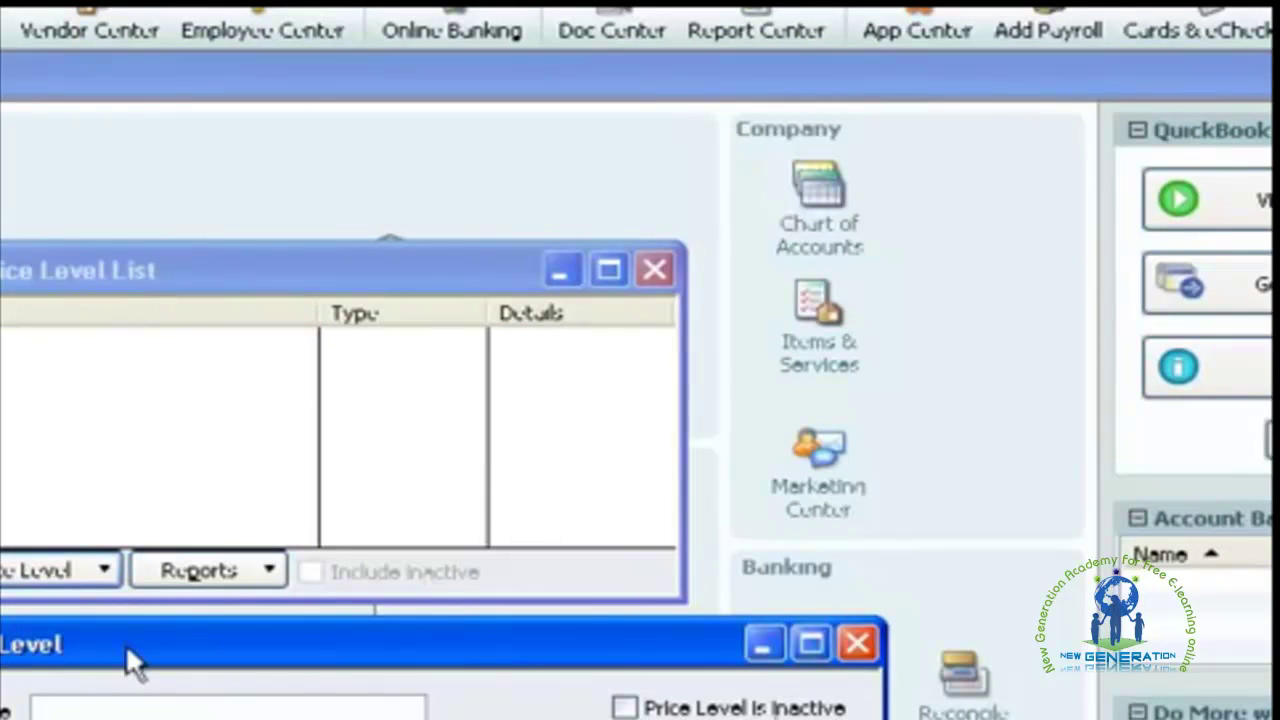
pyautogui.moveTo(128, 656); pyautogui.dragTo(181, 388)
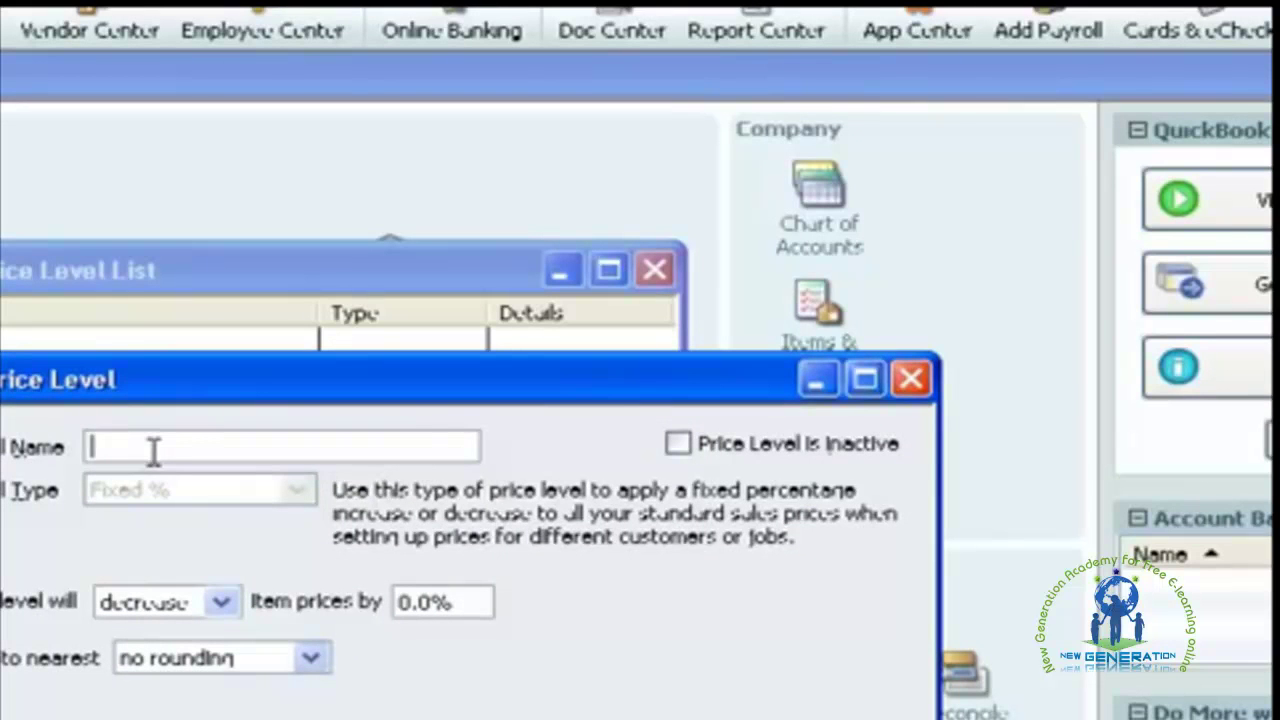
pyautogui.write('a')
# - Make price level "a" increase item prices by 2% and save it to the list
pyautogui.click(238, 610)
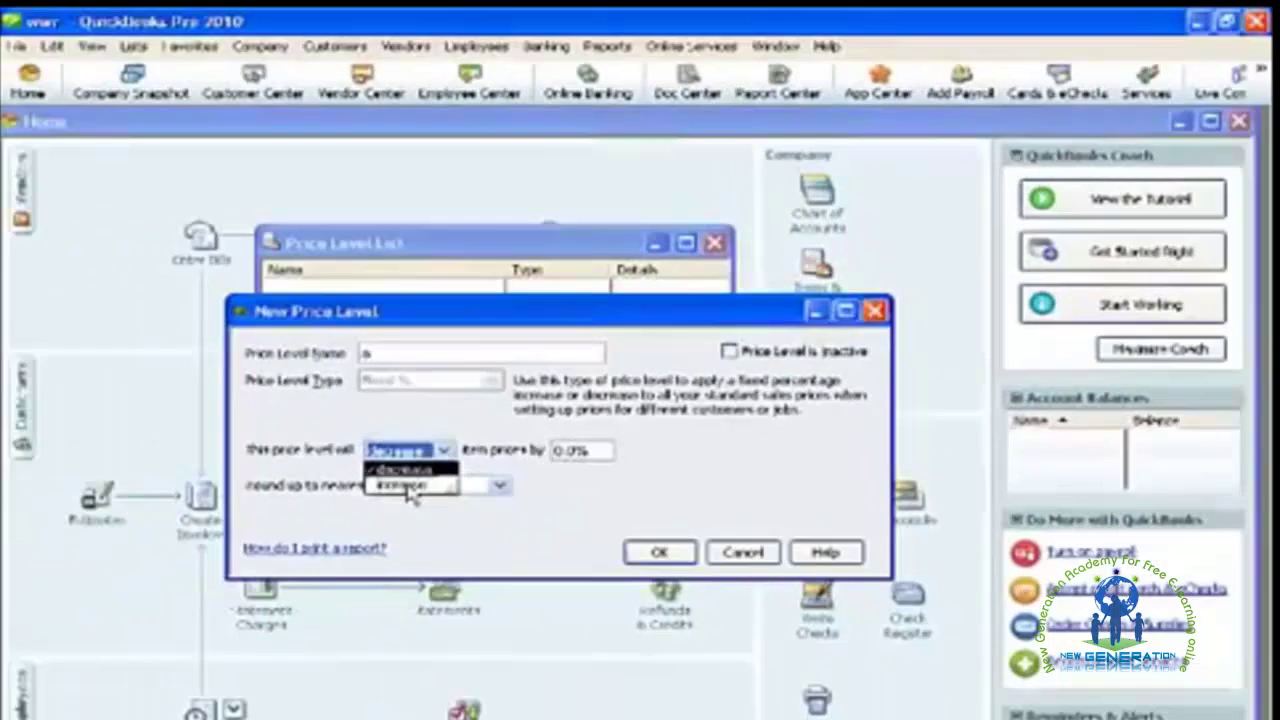
pyautogui.click(410, 490)
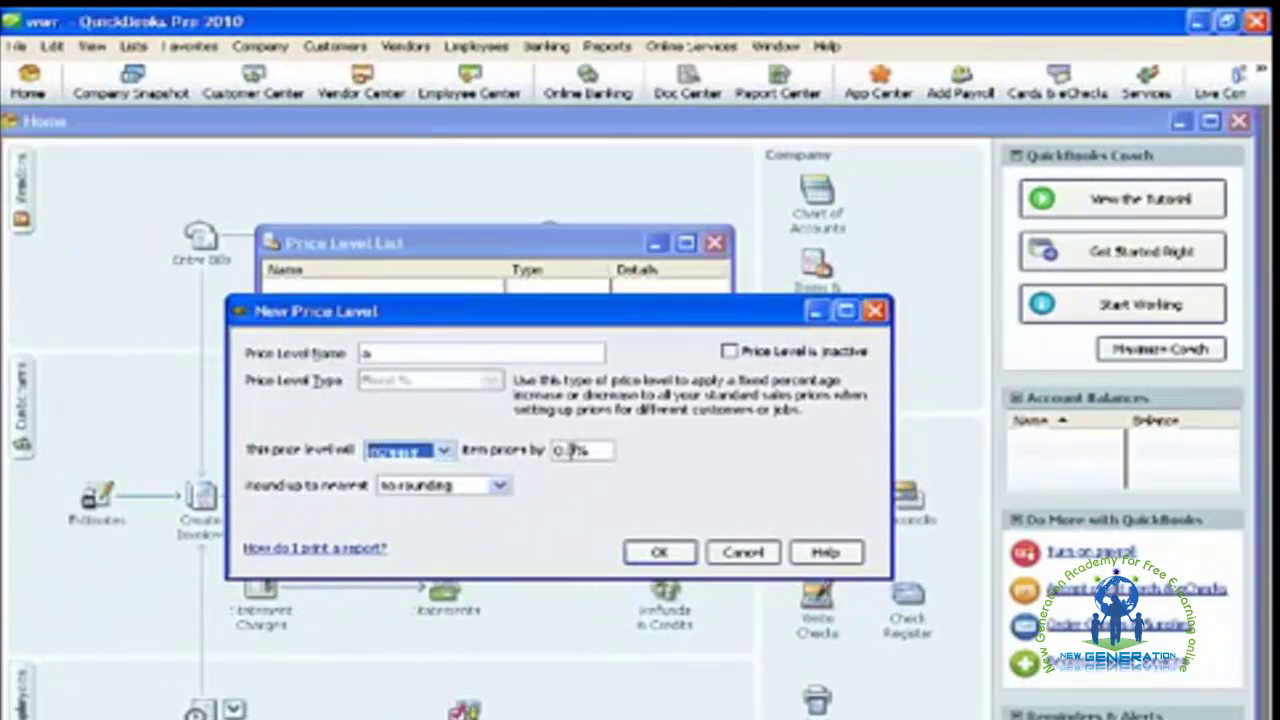
pyautogui.click(577, 451)
pyautogui.moveTo(580, 451); pyautogui.dragTo(537, 458)
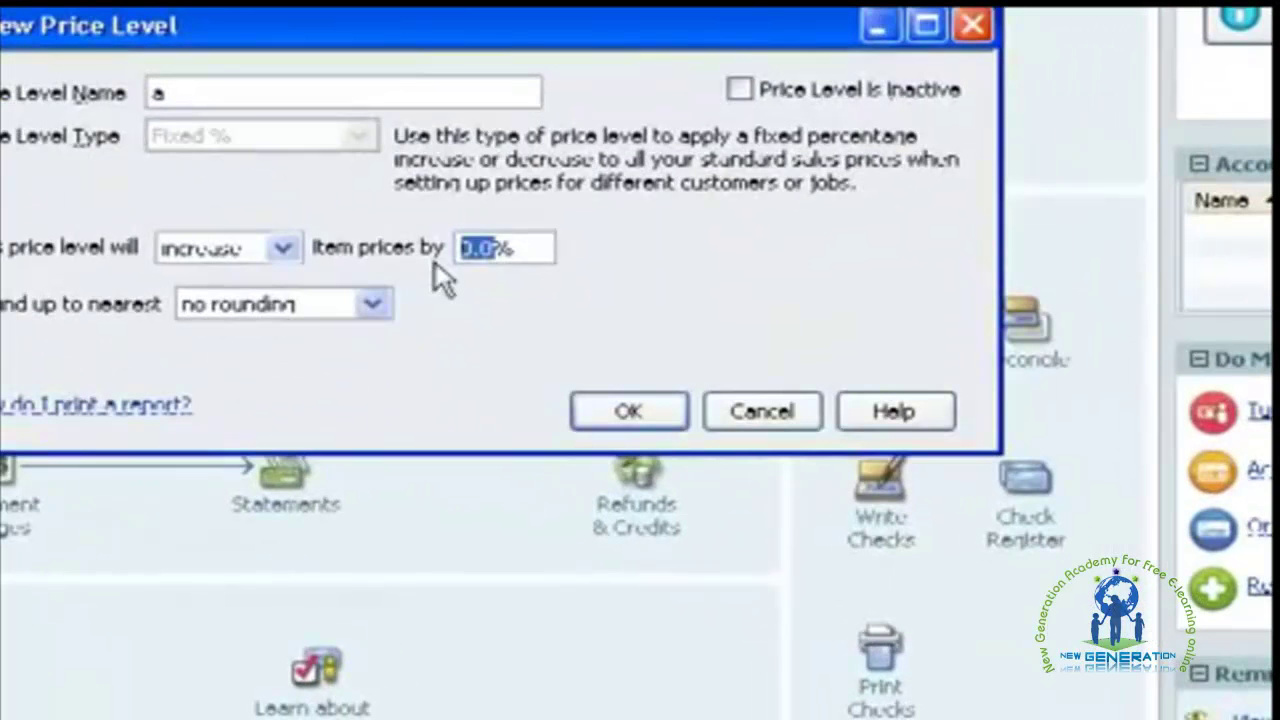
pyautogui.write('2%')
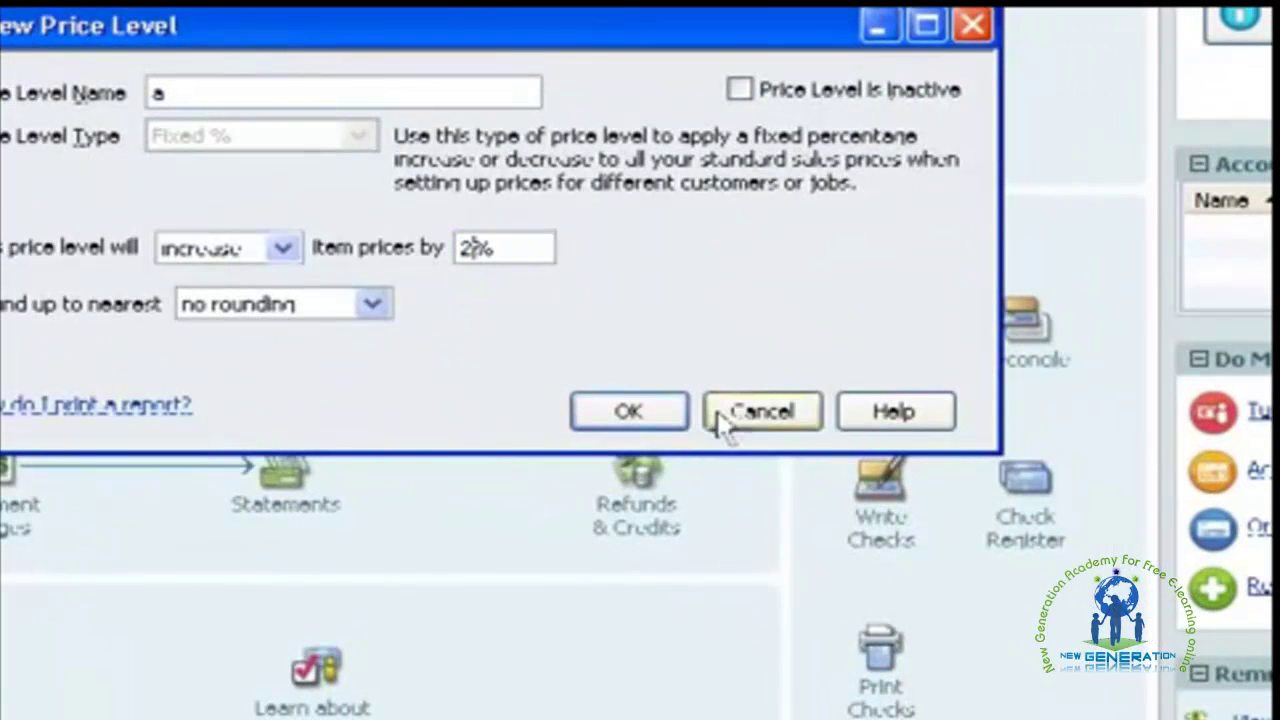
pyautogui.click(656, 418)
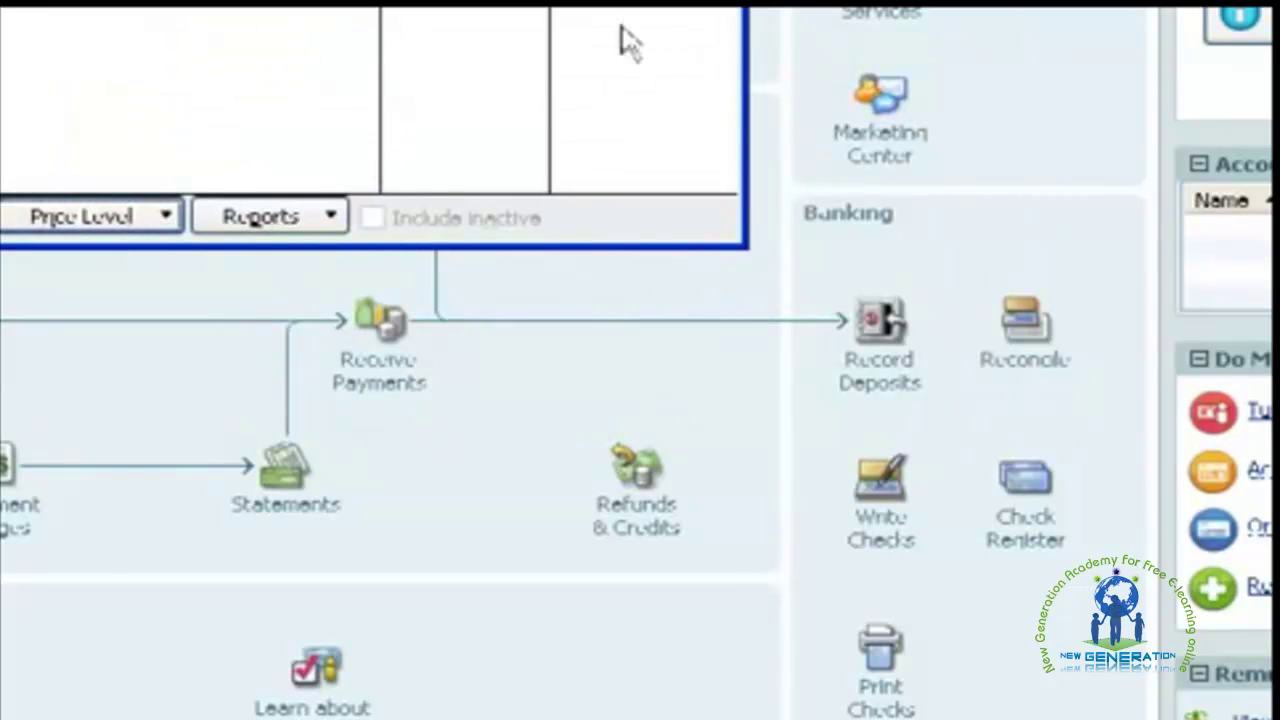
# - Start a second price level and name it "b"
pyautogui.click(132, 224)
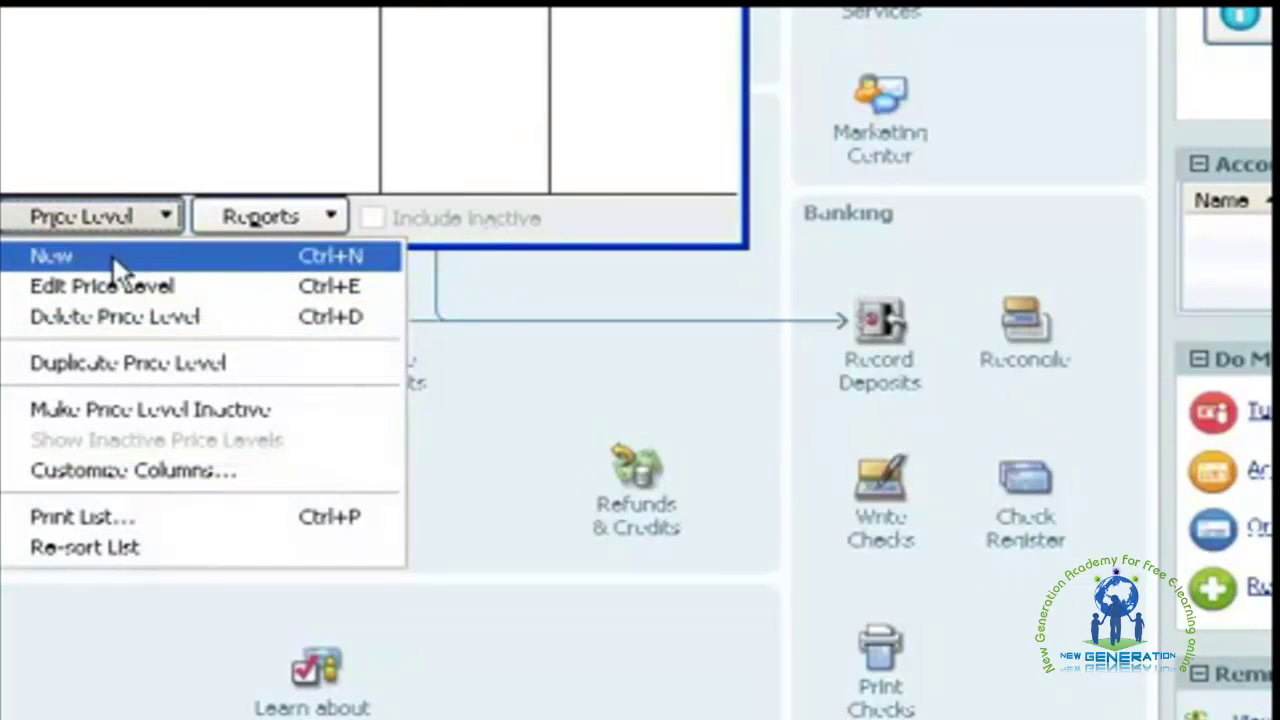
pyautogui.click(112, 254)
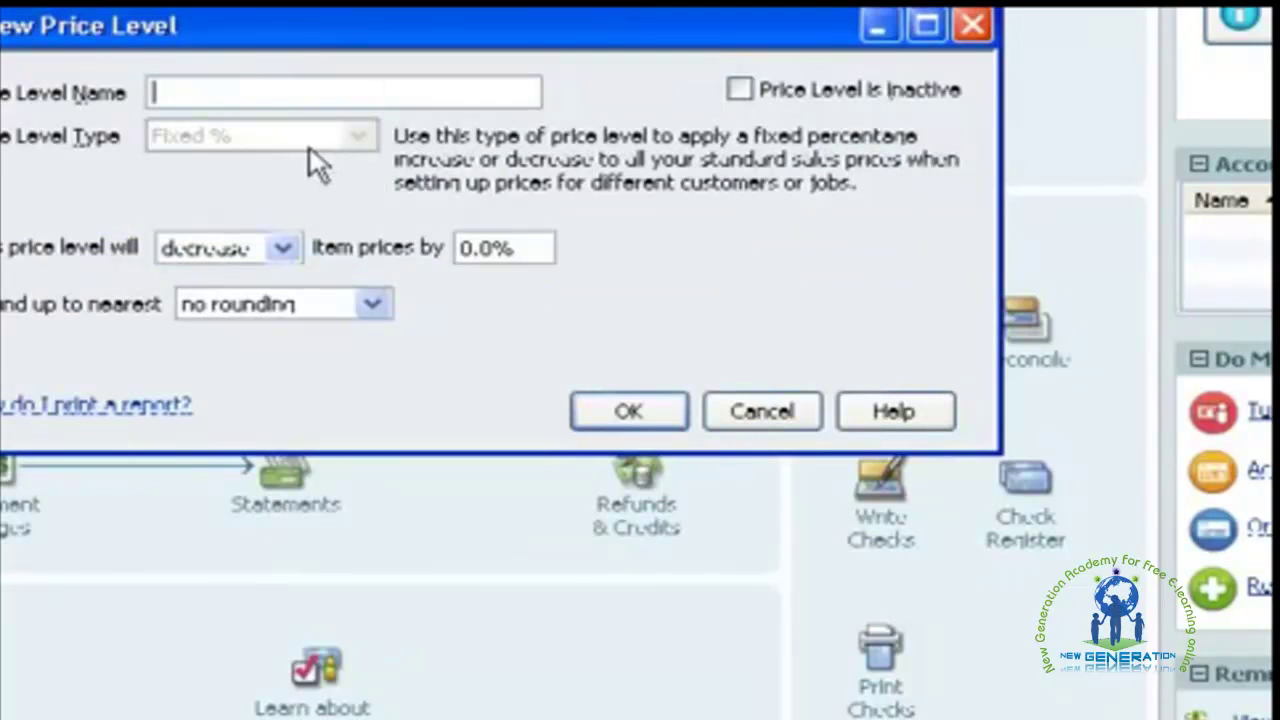
pyautogui.write('t')
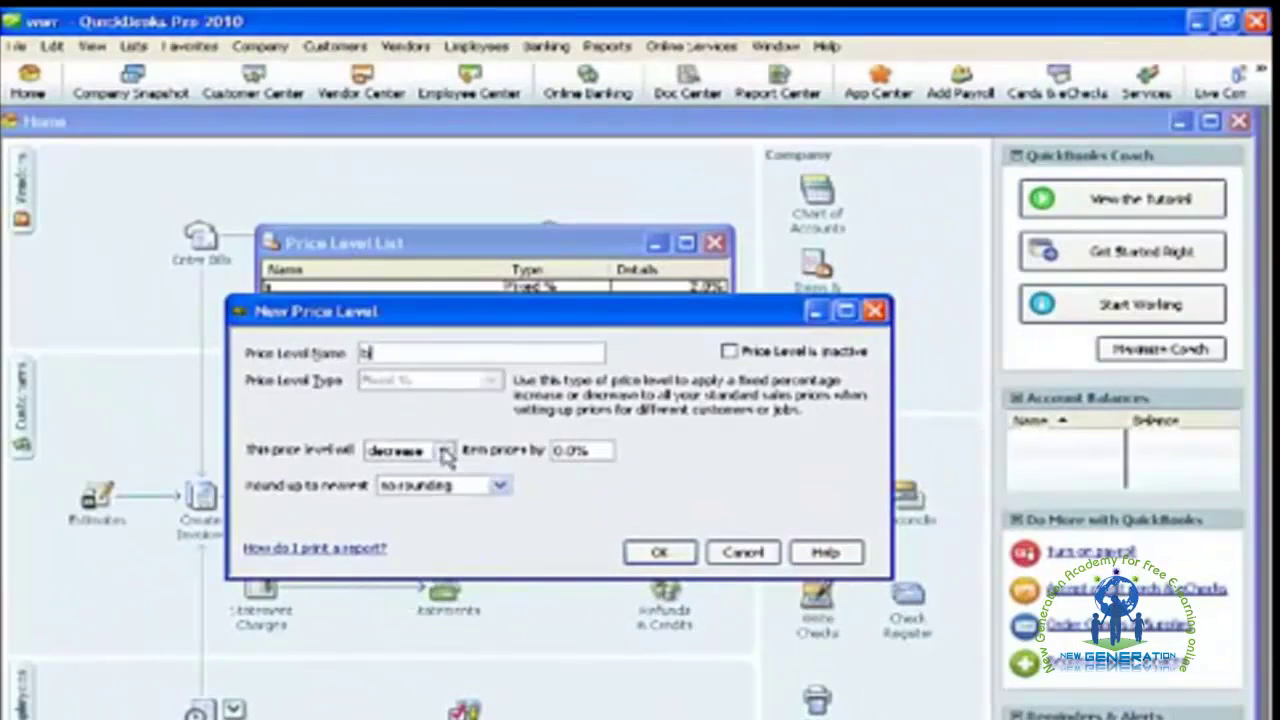
# - Make price level "b" decrease item prices by 1.5% and save it to the list
pyautogui.click(330, 309)
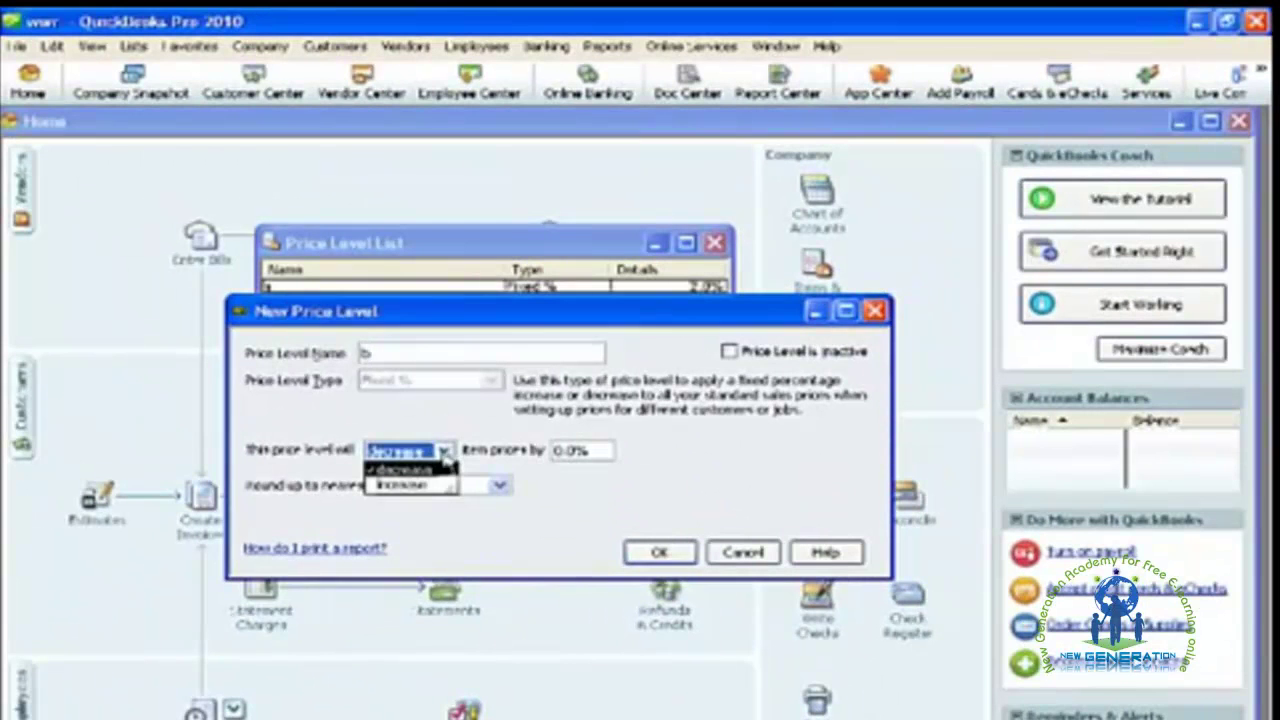
pyautogui.click(421, 471)
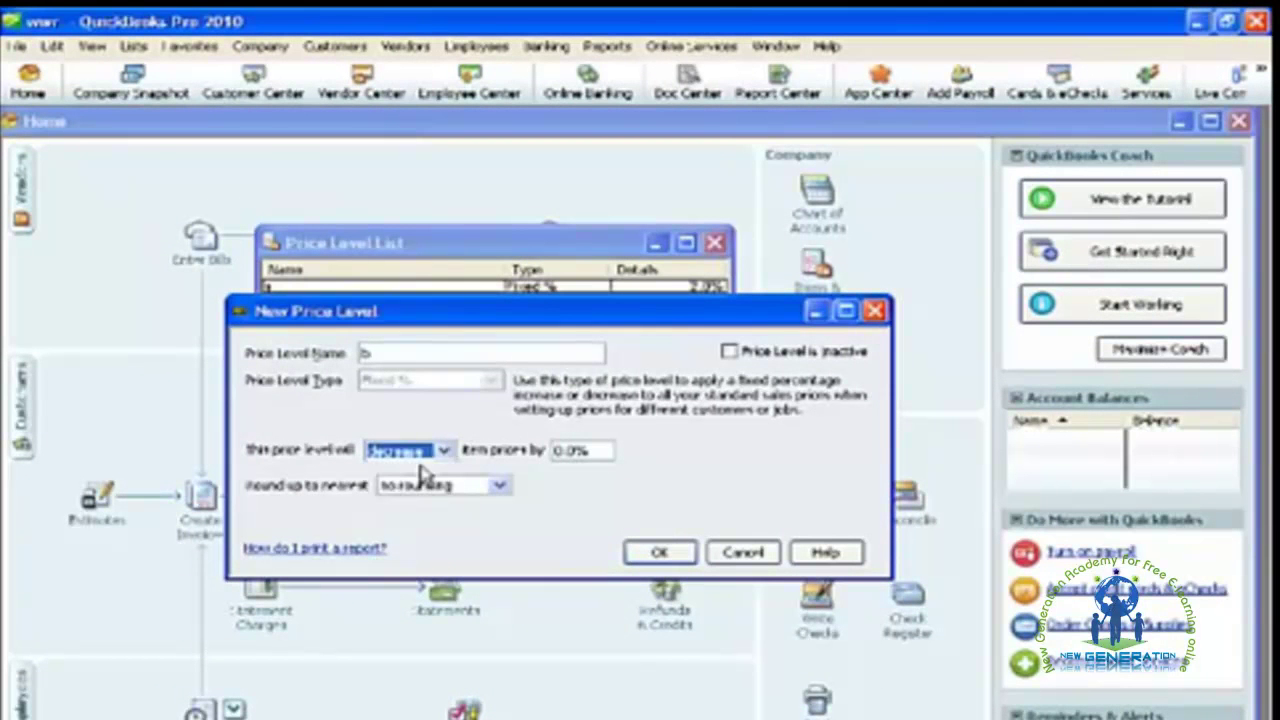
pyautogui.moveTo(576, 451); pyautogui.dragTo(540, 452)
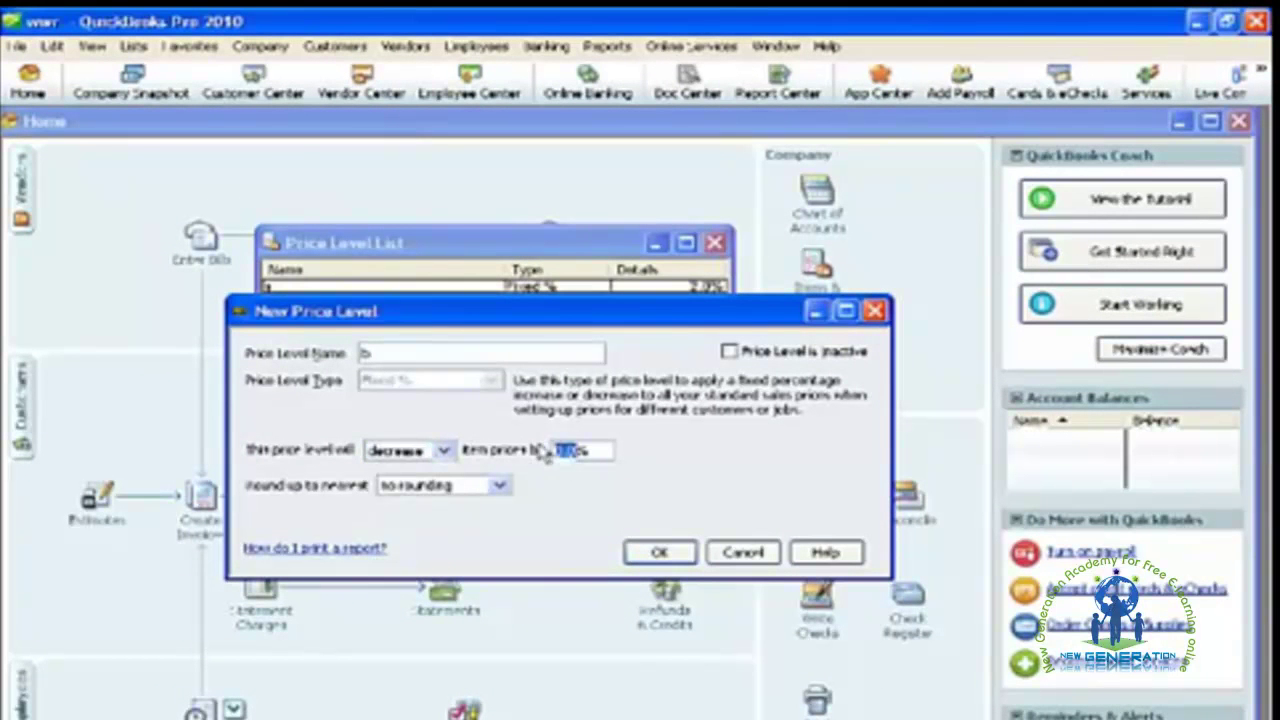
pyautogui.write('1.5')
pyautogui.click(657, 557)
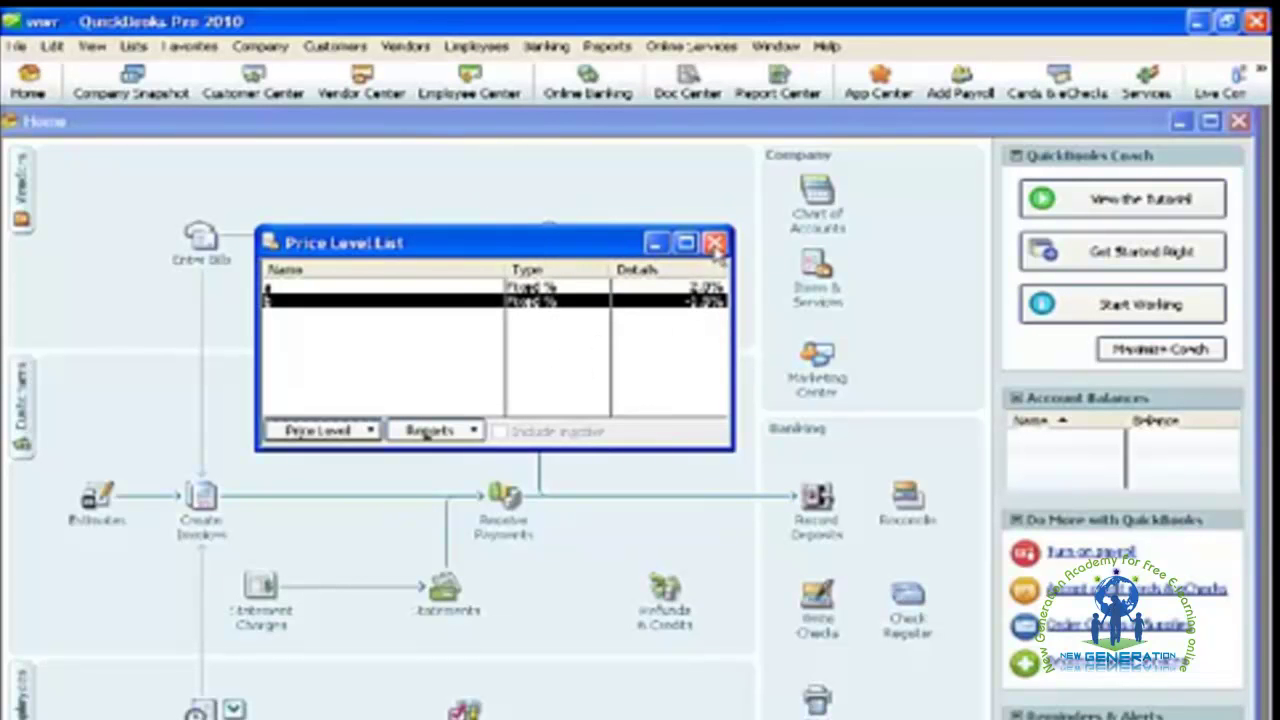
# - Close the Price Level List and return to the home page
pyautogui.click(714, 243)
pyautogui.click(133, 46)
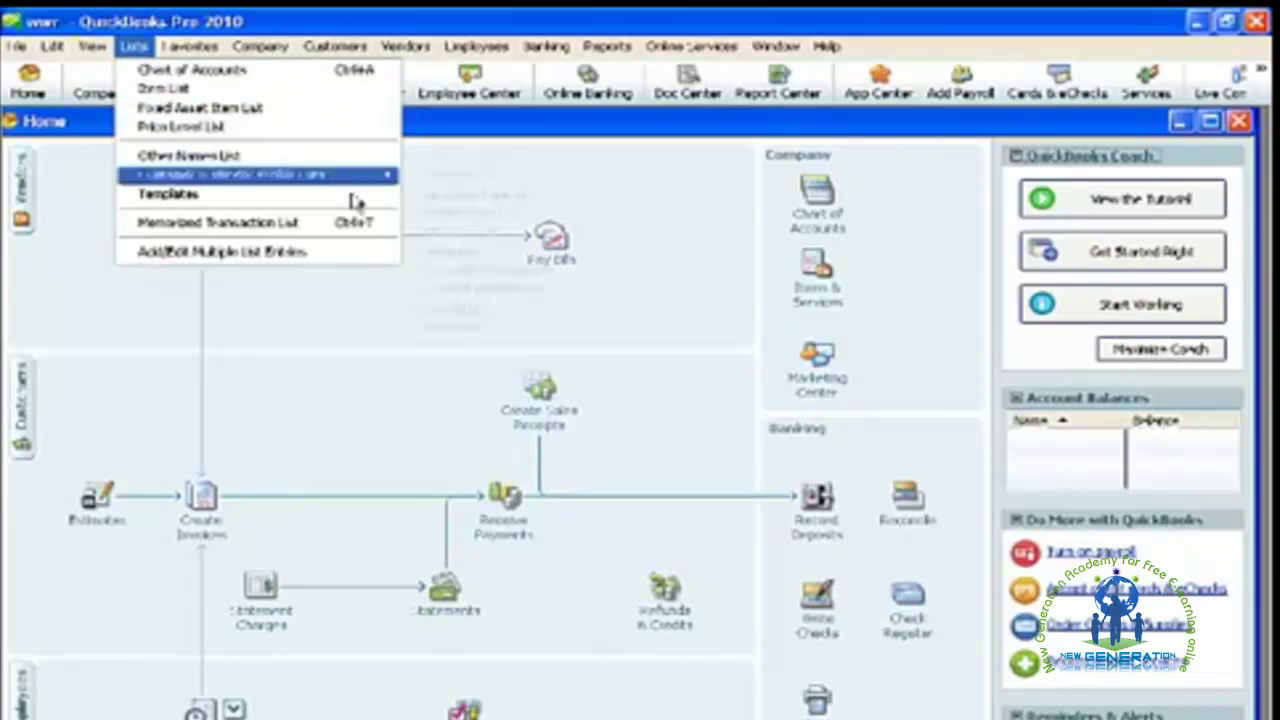
pyautogui.click(380, 320)
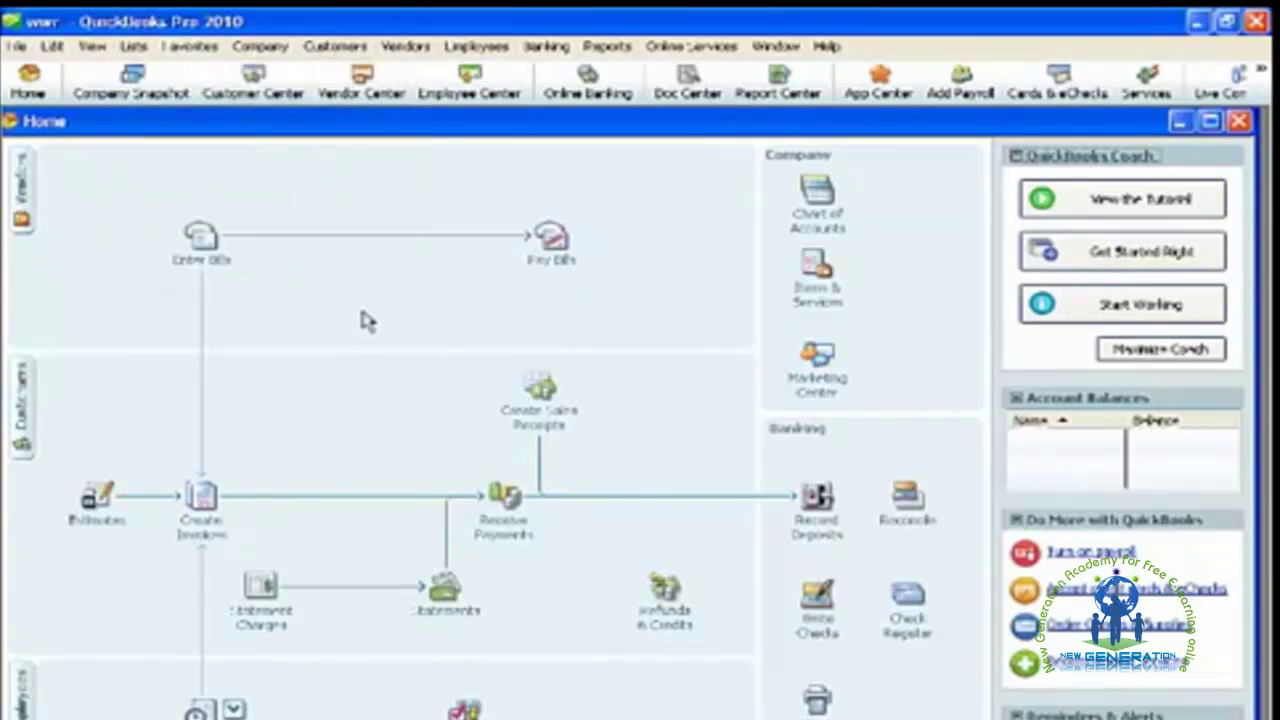
# - Open the company's Chart of Accounts, view the accounts and their balances, and close it
pyautogui.click(262, 47)
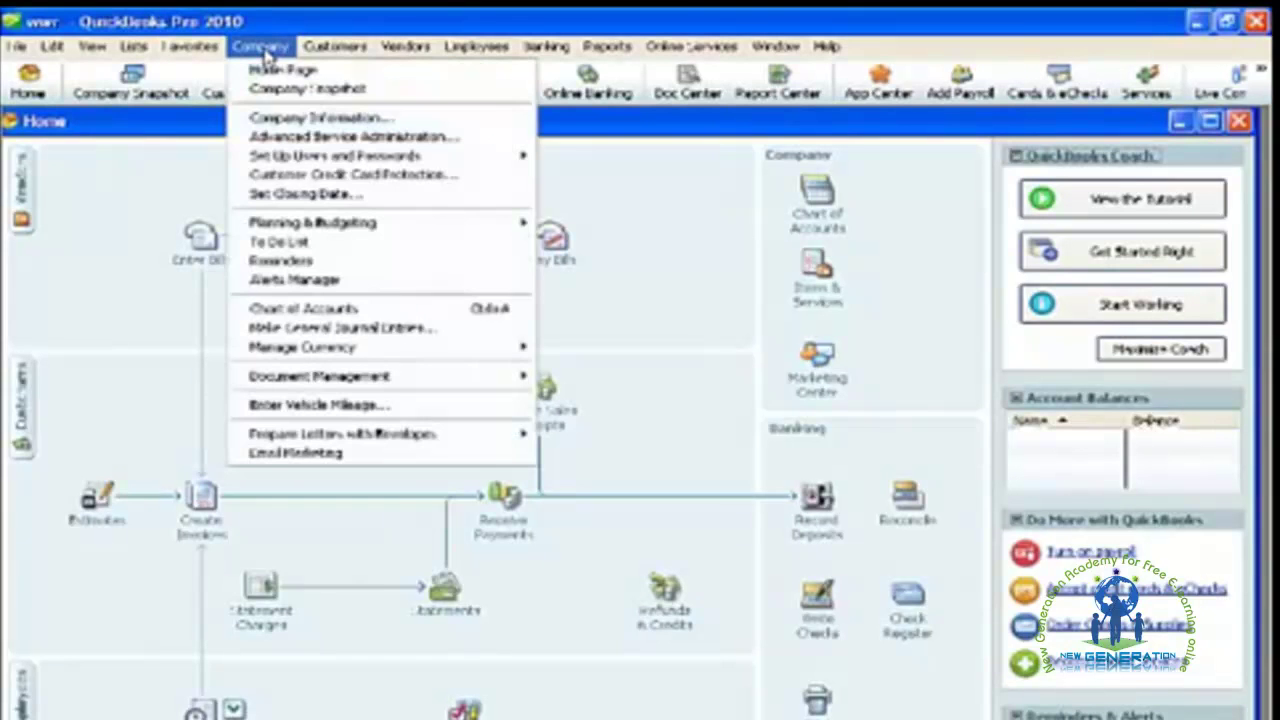
pyautogui.click(328, 312)
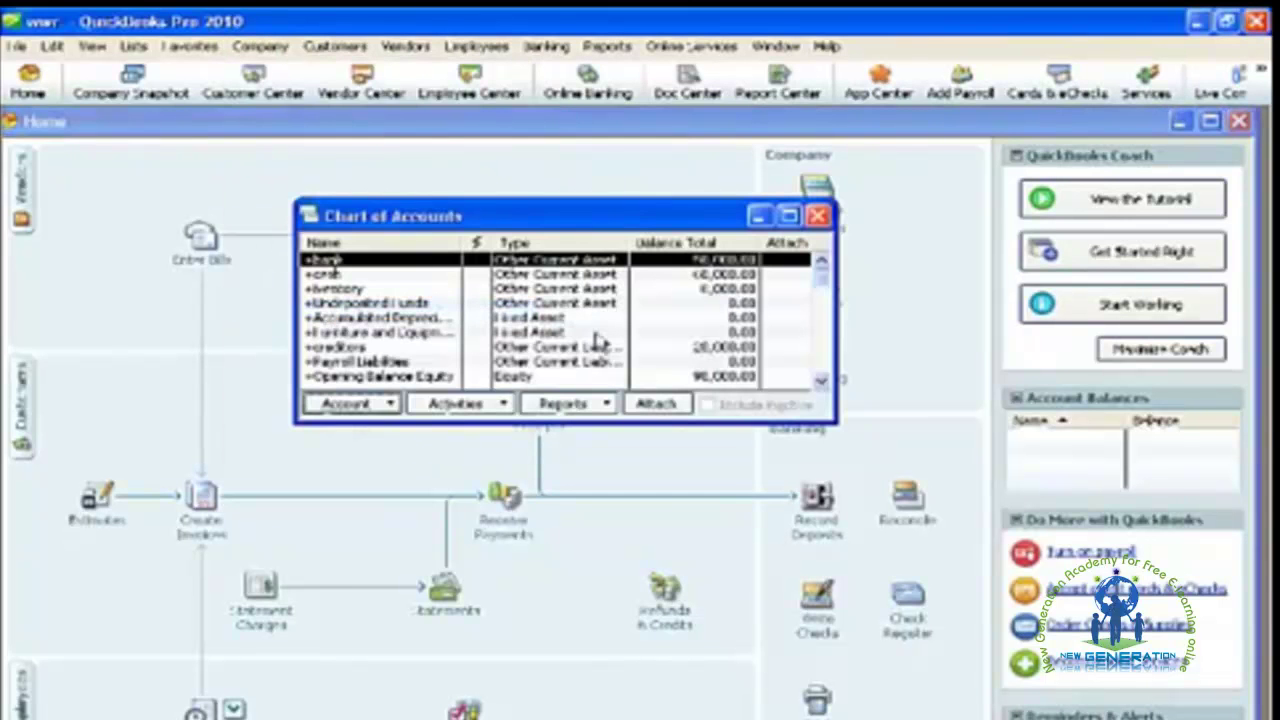
pyautogui.click(817, 216)
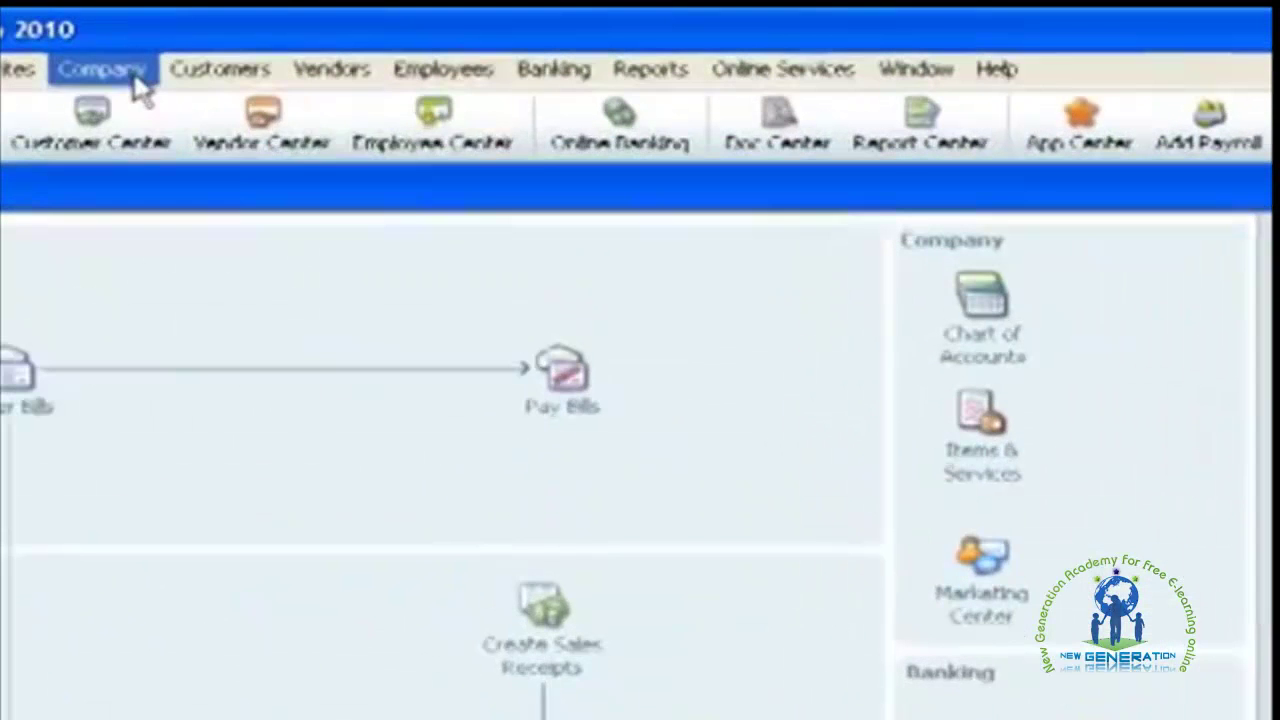
# - Open the Company Information to view the company's contact details, and close it with its details unedited
pyautogui.click(260, 46)
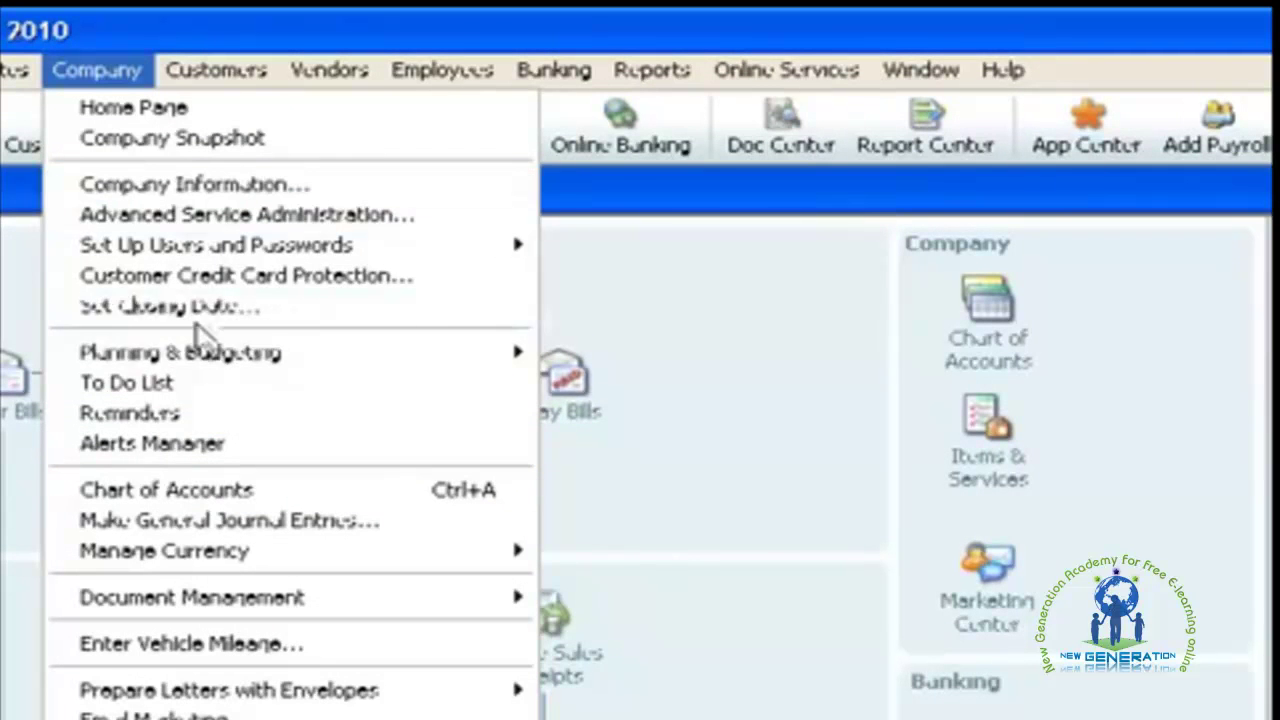
pyautogui.click(298, 195)
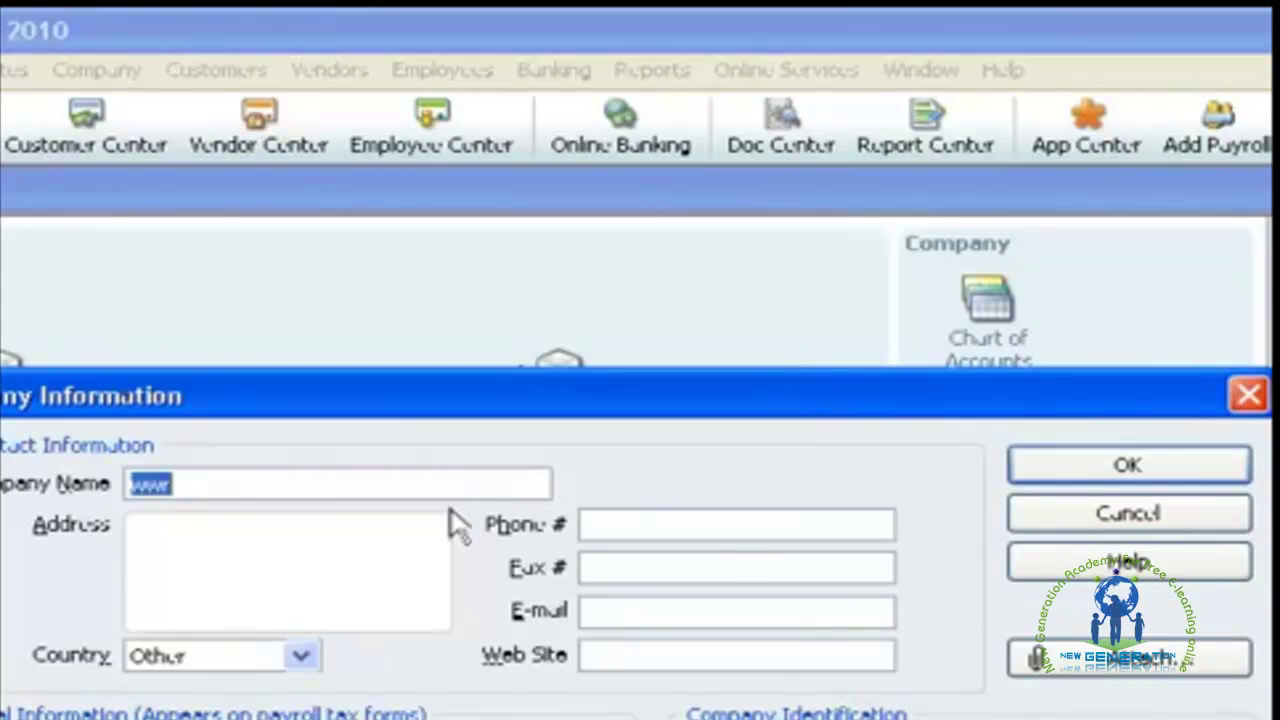
pyautogui.click(1130, 476)
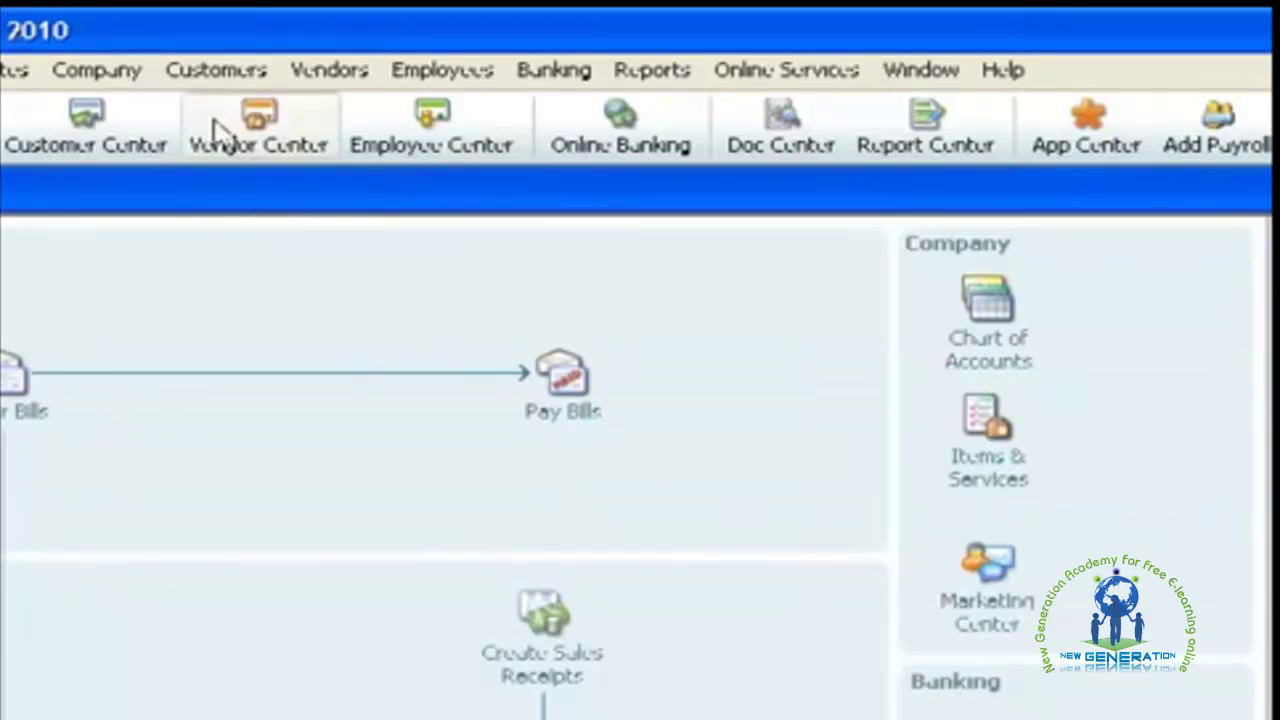
# - Start making general journal entries for the company
pyautogui.click(126, 69)
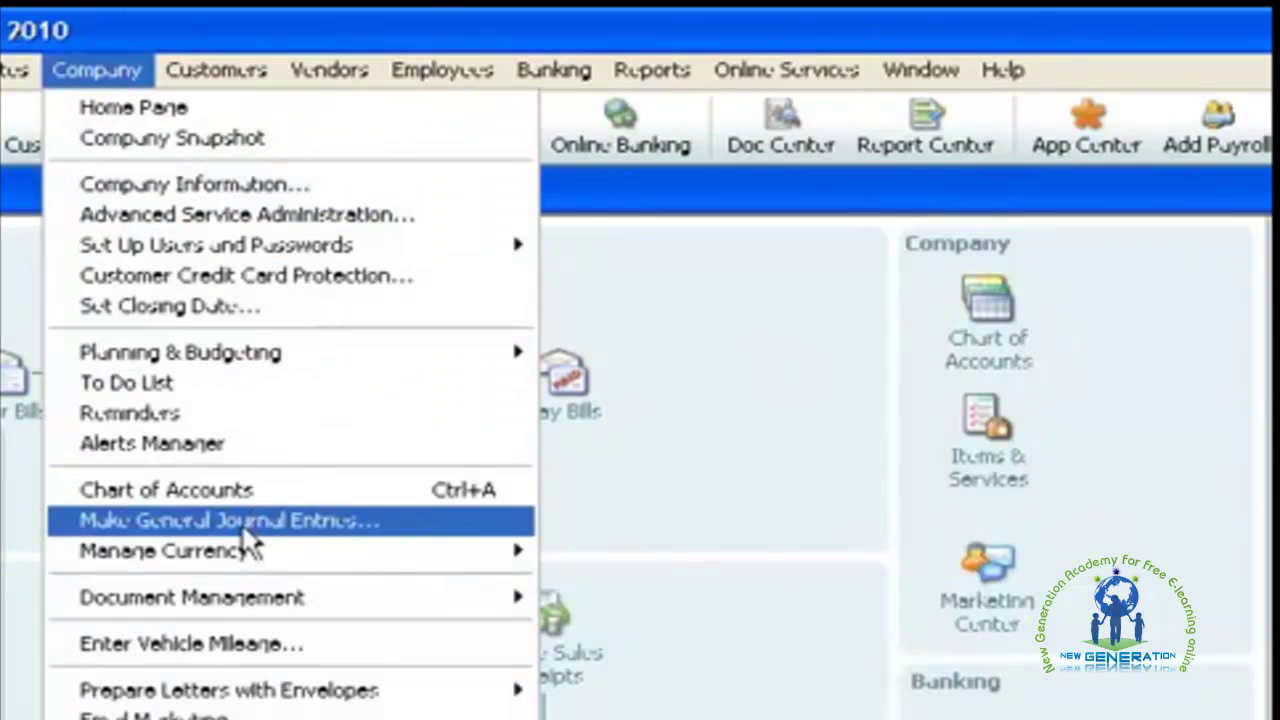